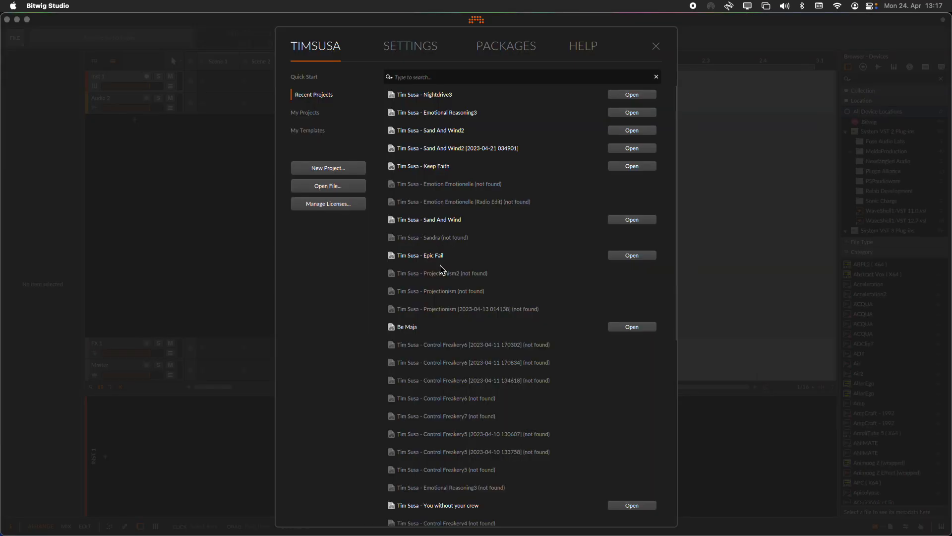
Create a new project and switch to the mixer view.
click(322, 171)
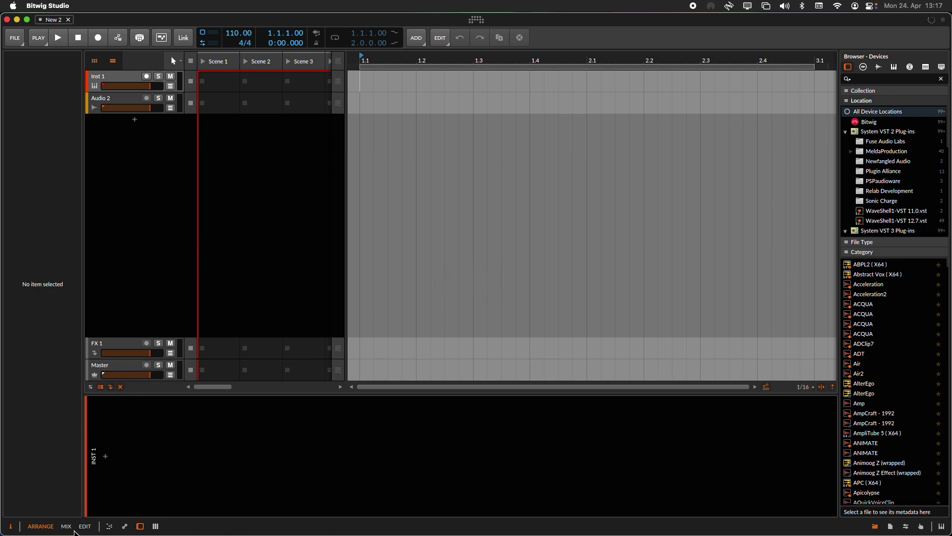
click(67, 526)
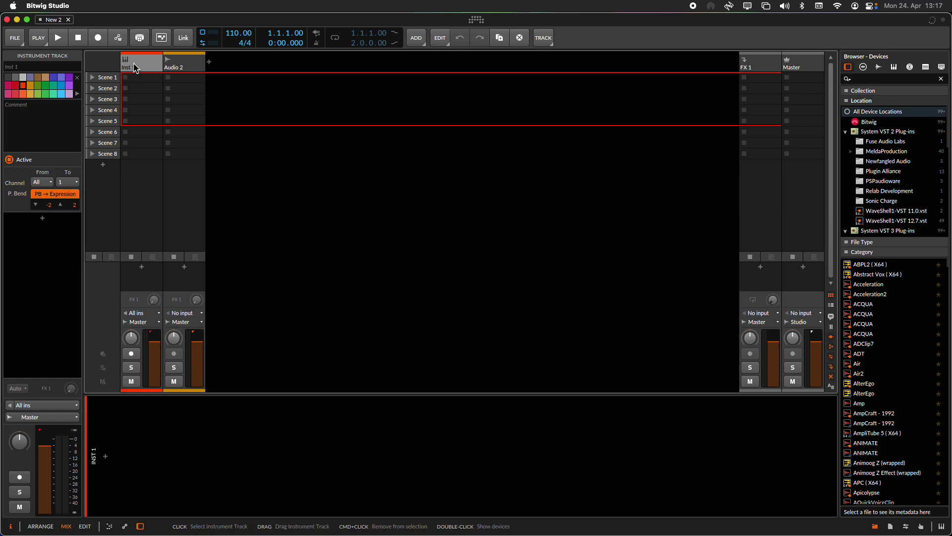
Find the Chain container device and insert it on the Inst 1 track.
click(106, 457)
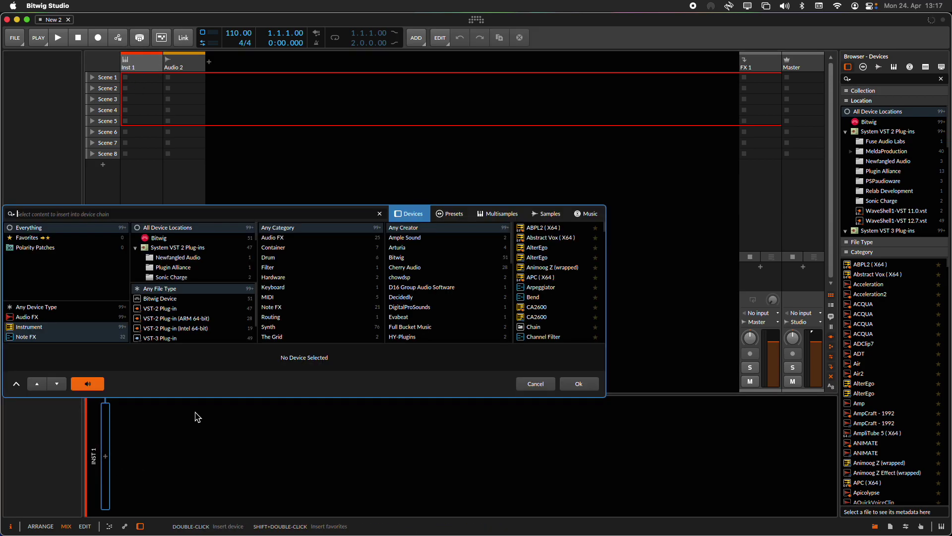
text(chain)
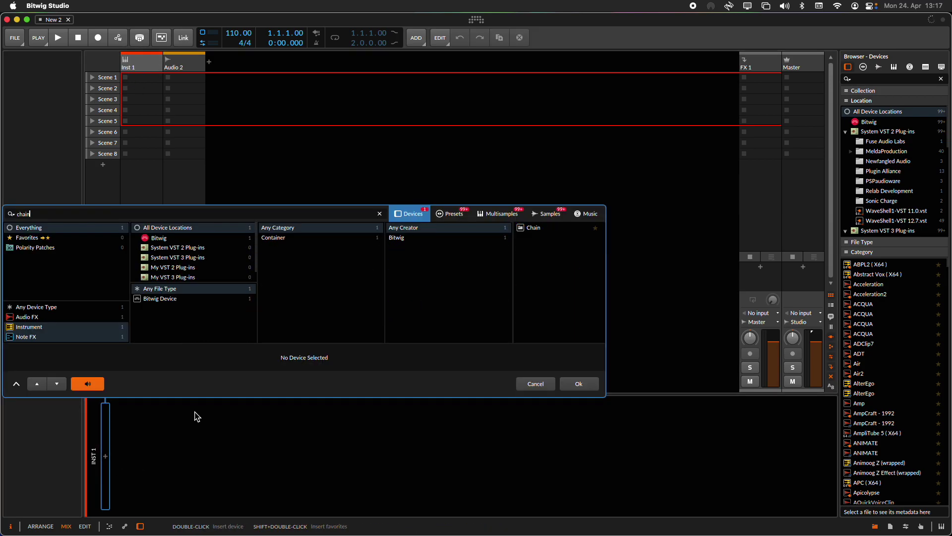
double_click(535, 227)
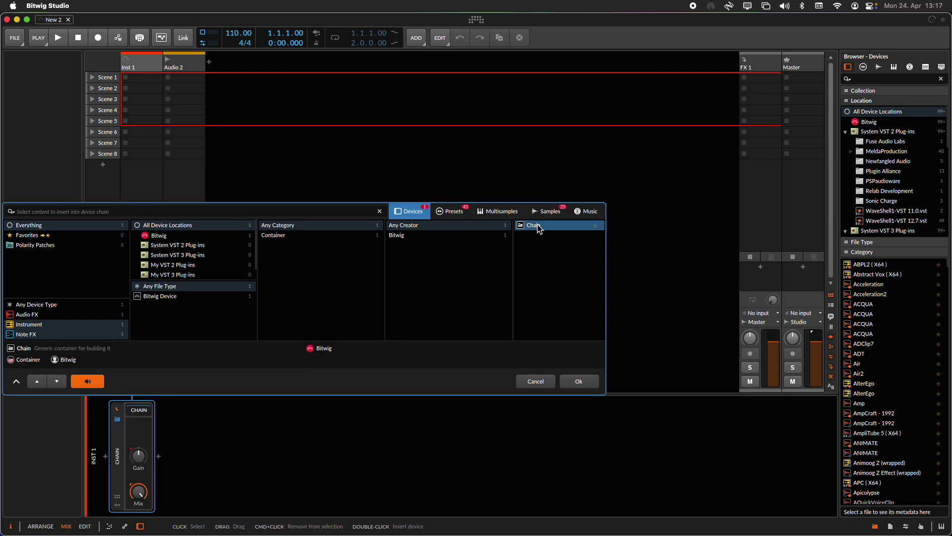
Insert the Microtonic plug-in inside the Chain device.
click(159, 457)
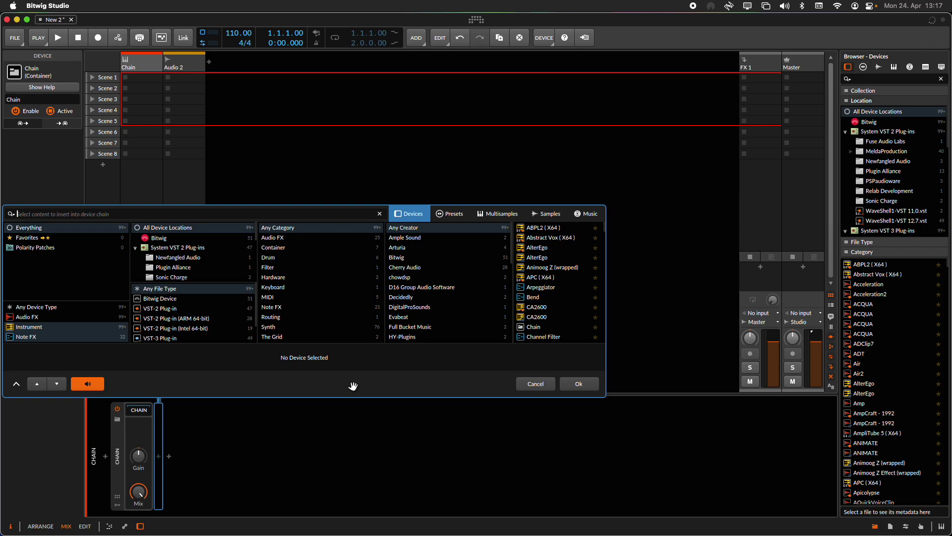
text(micro)
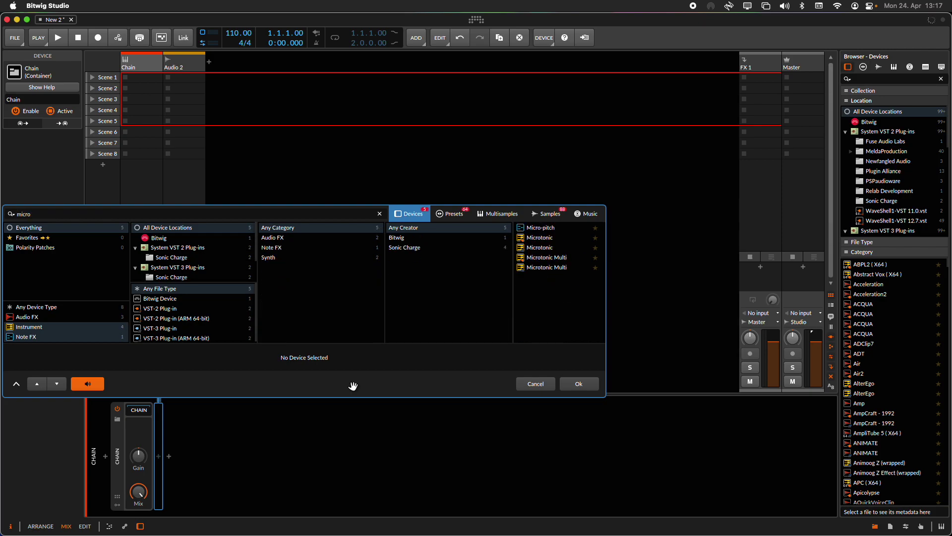
double_click(540, 247)
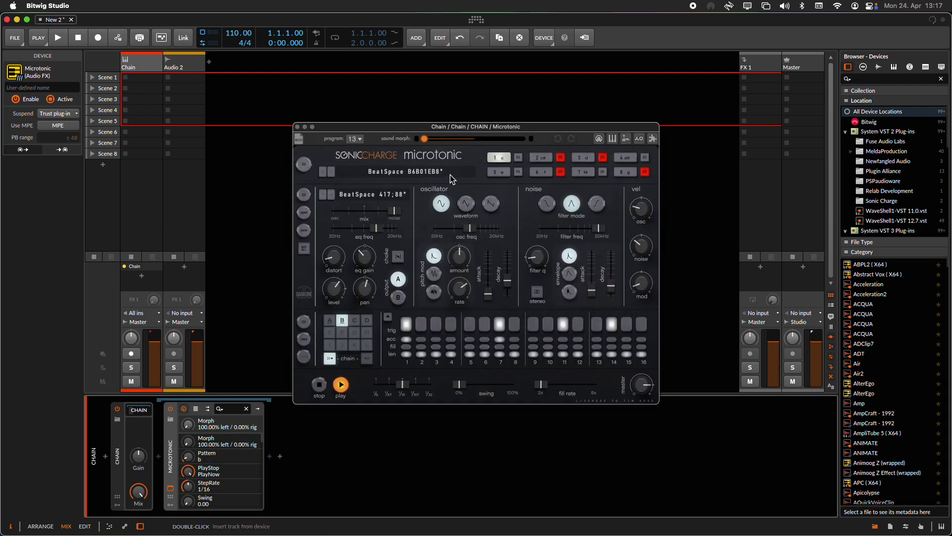
Mute the remaining active Microtonic channels except channel 1 and start playback.
click(645, 158)
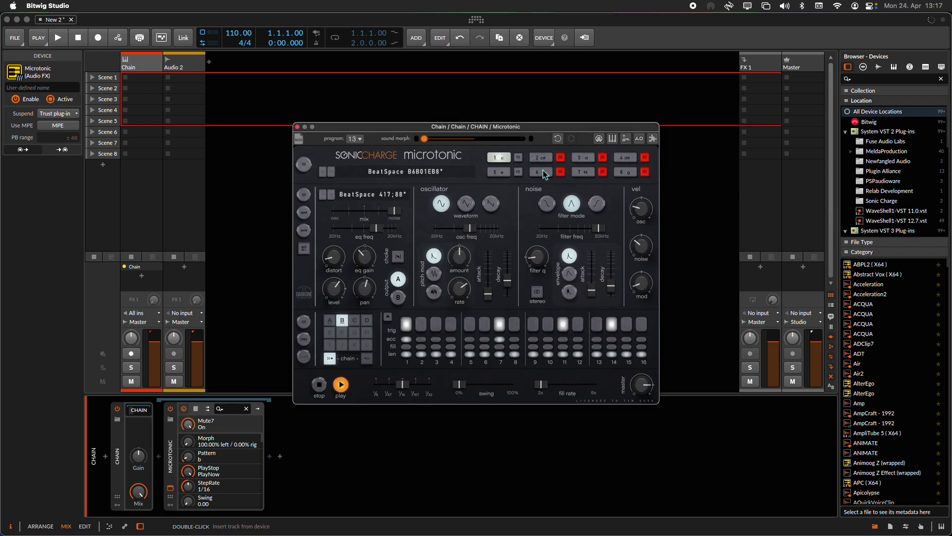
key(space)
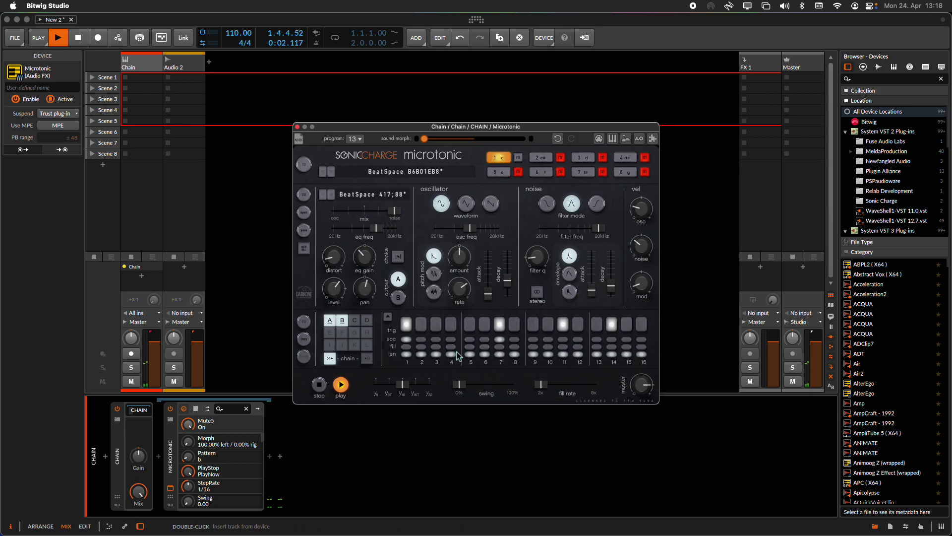
Randomize Microtonic's sounds with the BeatSpace script and lower its master volume to about -15.5.
click(653, 138)
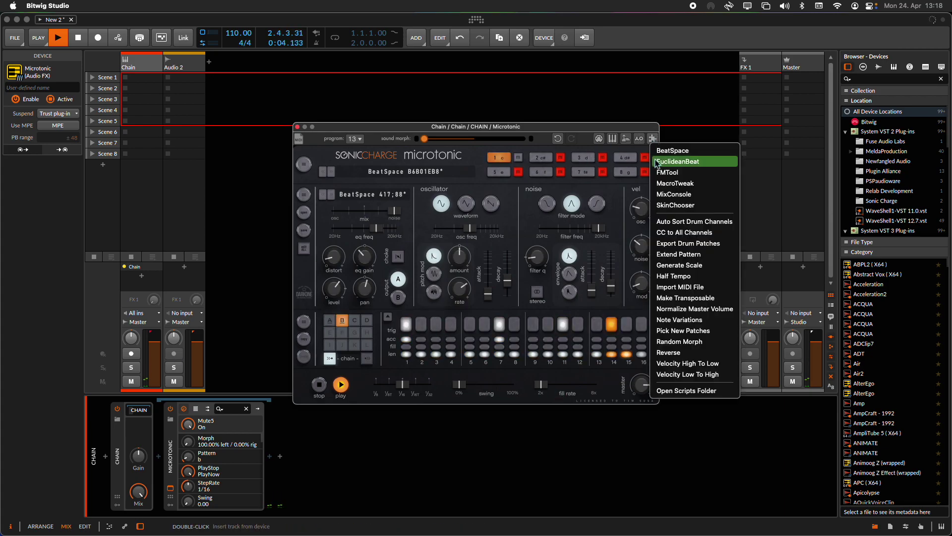
click(673, 150)
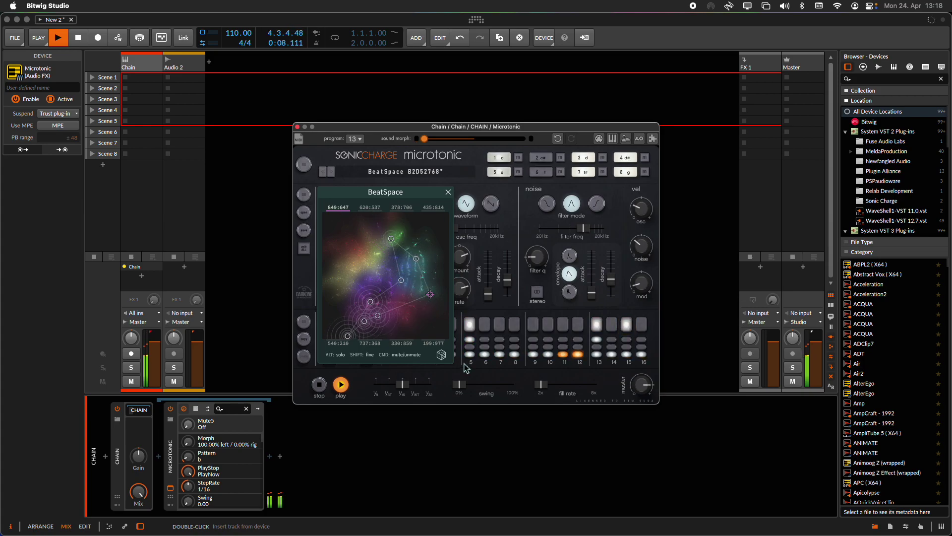
click(441, 354)
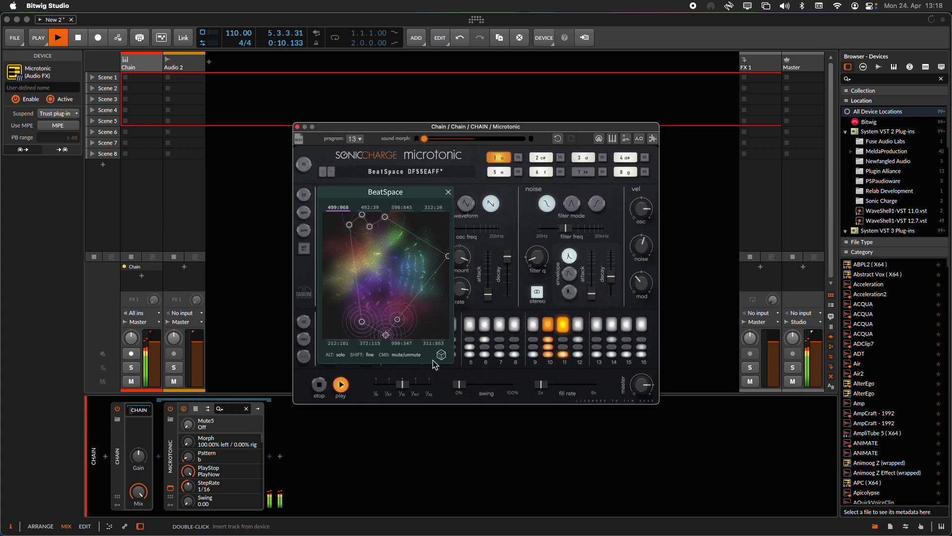
drag(642, 385, 646, 424)
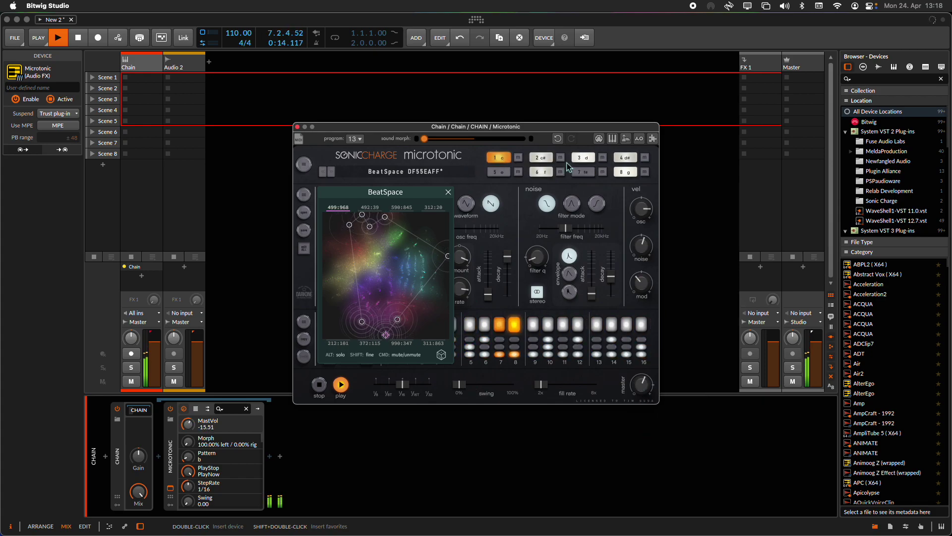
Mute Microtonic channels 2 to 8, then close BeatSpace and the plug-in window.
click(644, 157)
click(645, 171)
click(603, 171)
click(602, 157)
click(561, 172)
click(560, 157)
click(518, 171)
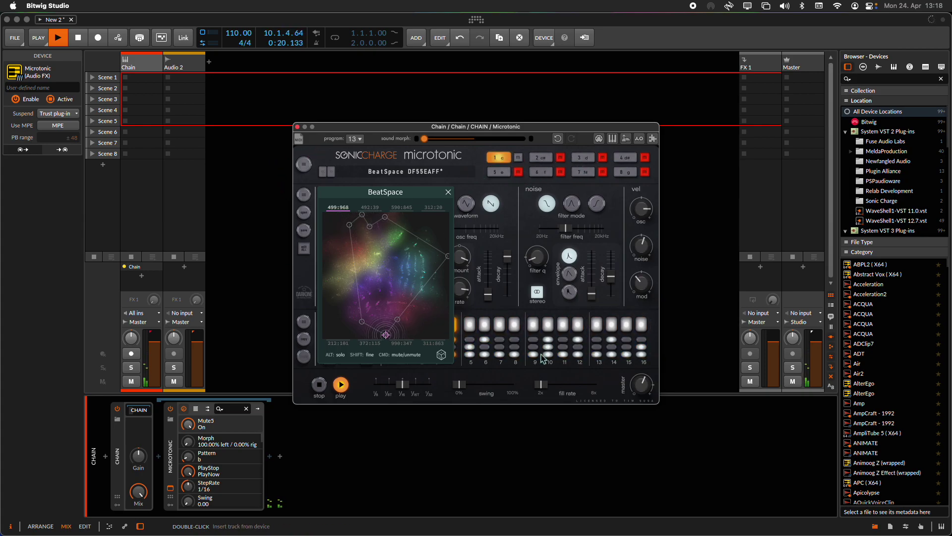
click(448, 192)
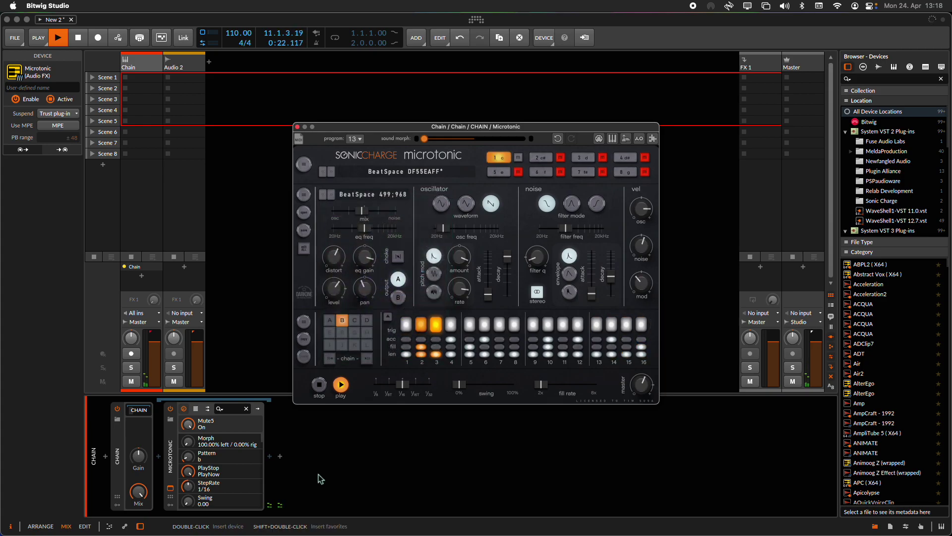
click(297, 127)
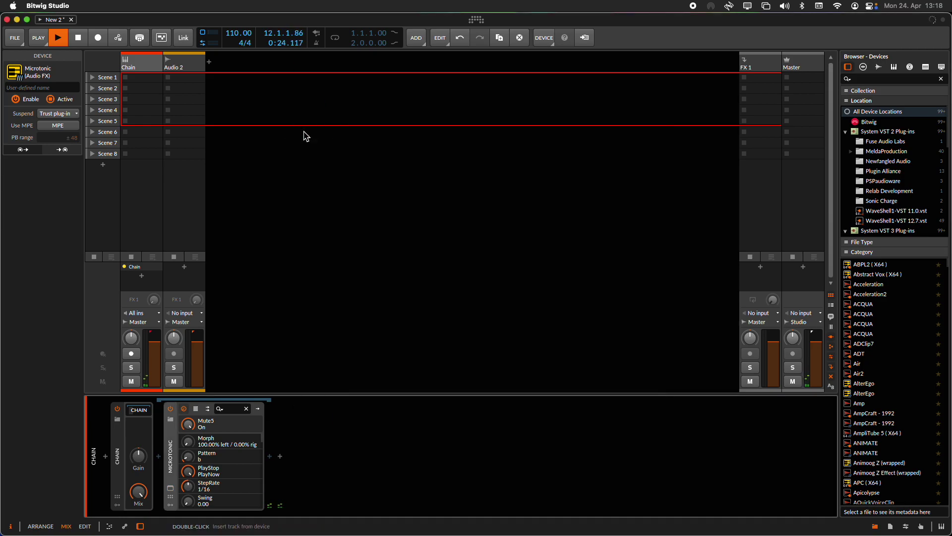
Collapse and re-expand the Chain device, then show its modulator slots.
double_click(139, 431)
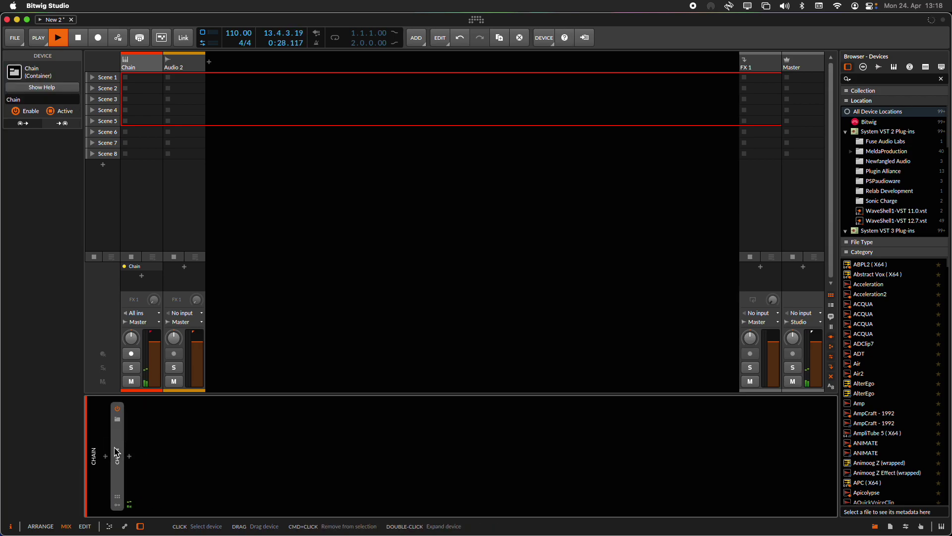
double_click(117, 453)
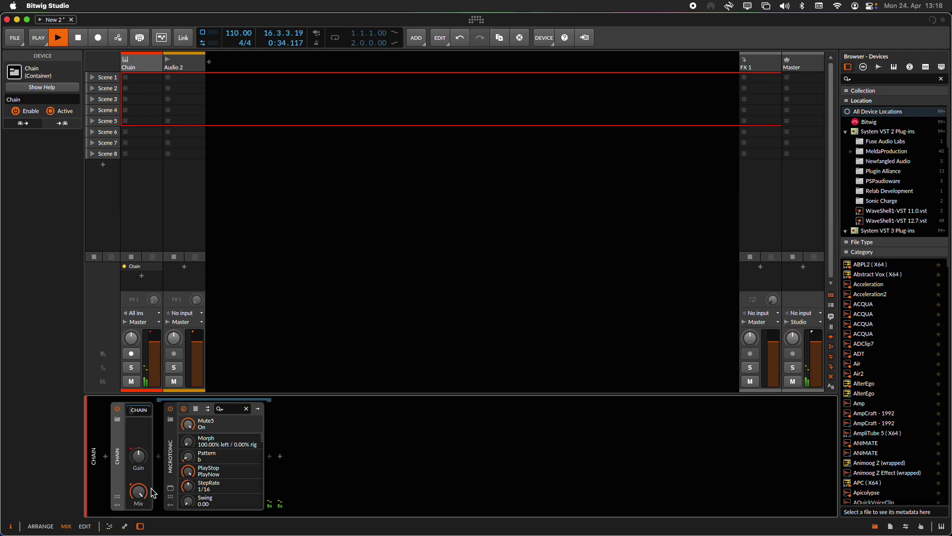
click(116, 506)
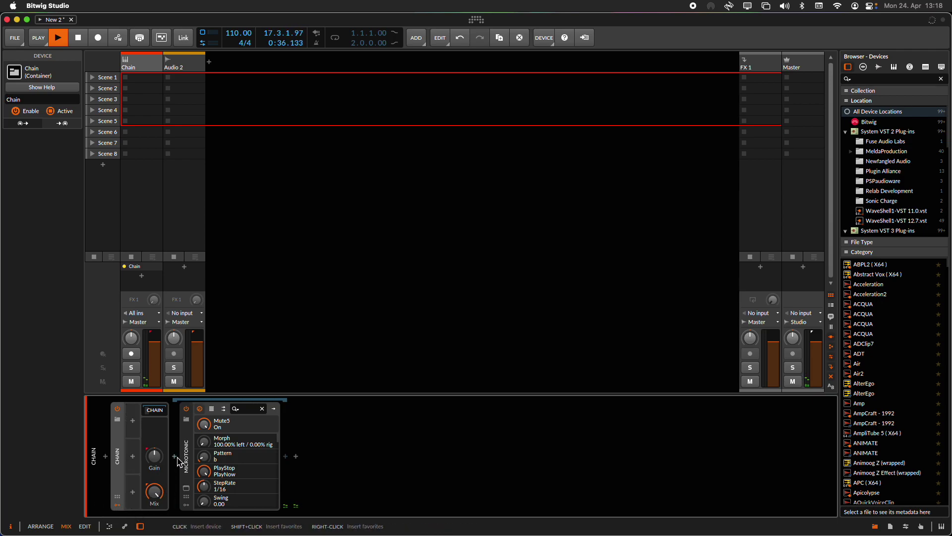
Reopen the Microtonic window and select pattern A.
click(186, 489)
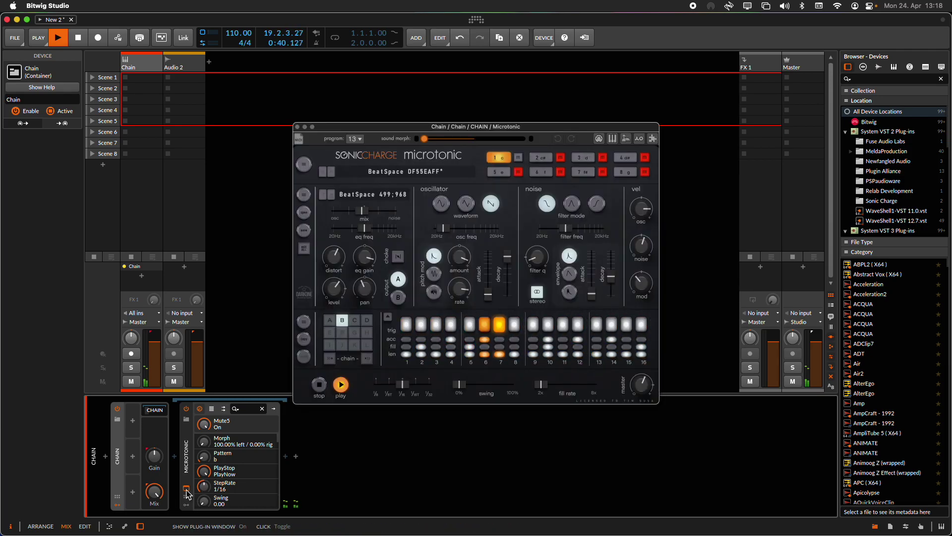
click(331, 322)
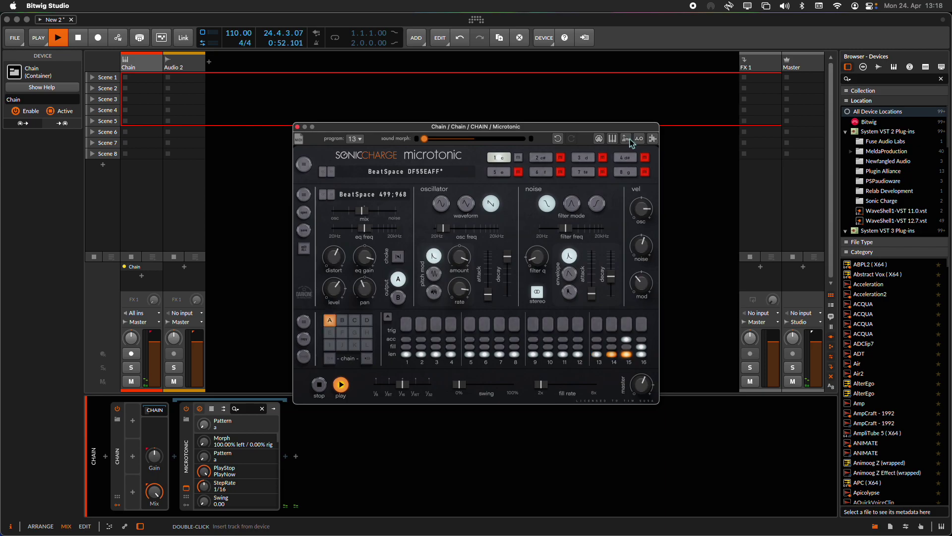
Create a clip in Scene 1 of the Chain track and draw a C3 note lasting the full bar.
double_click(143, 77)
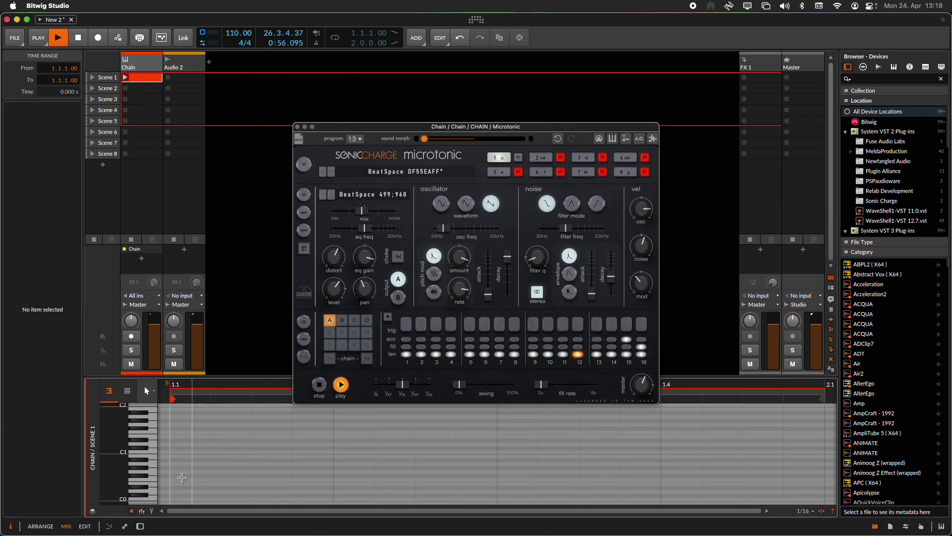
scroll(174, 452, up, 3)
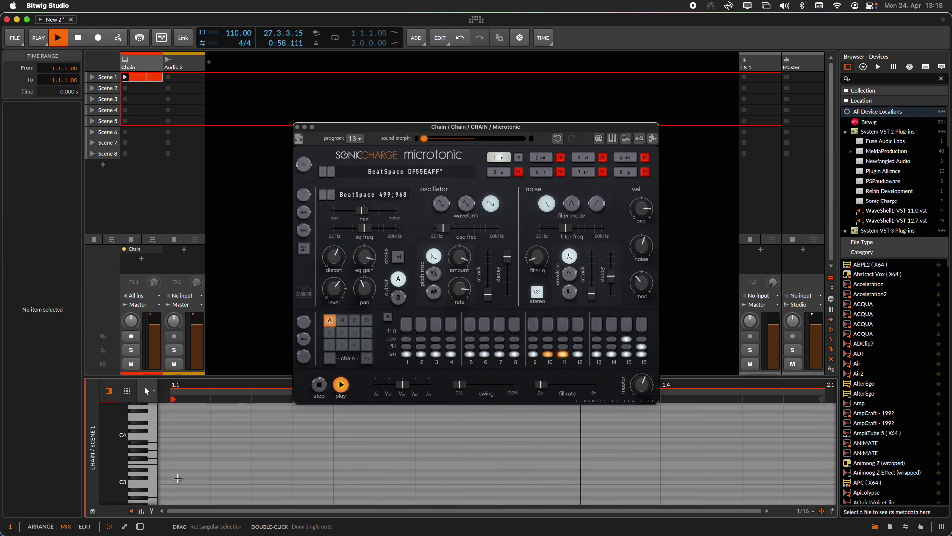
double_click(172, 483)
drag(203, 488, 794, 493)
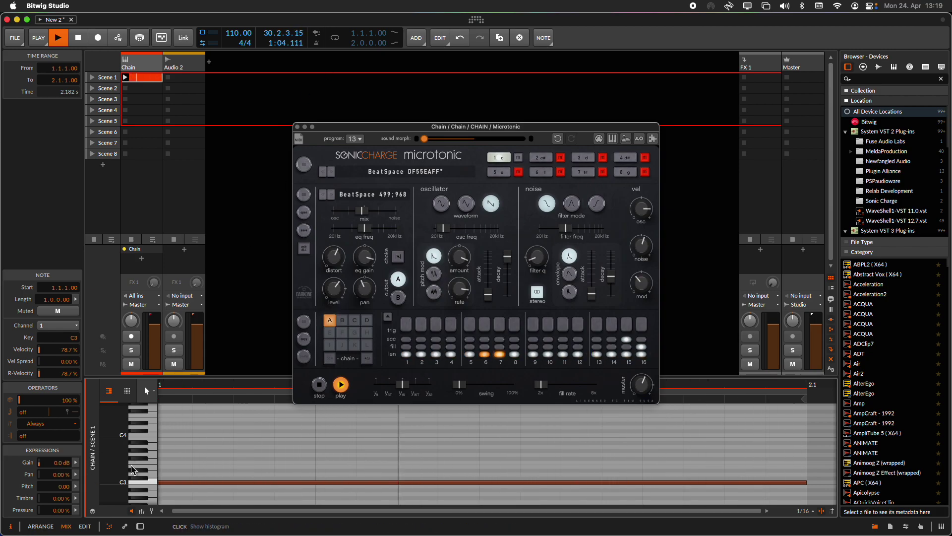
scroll(144, 450, down, 2)
scroll(144, 446, down, 1)
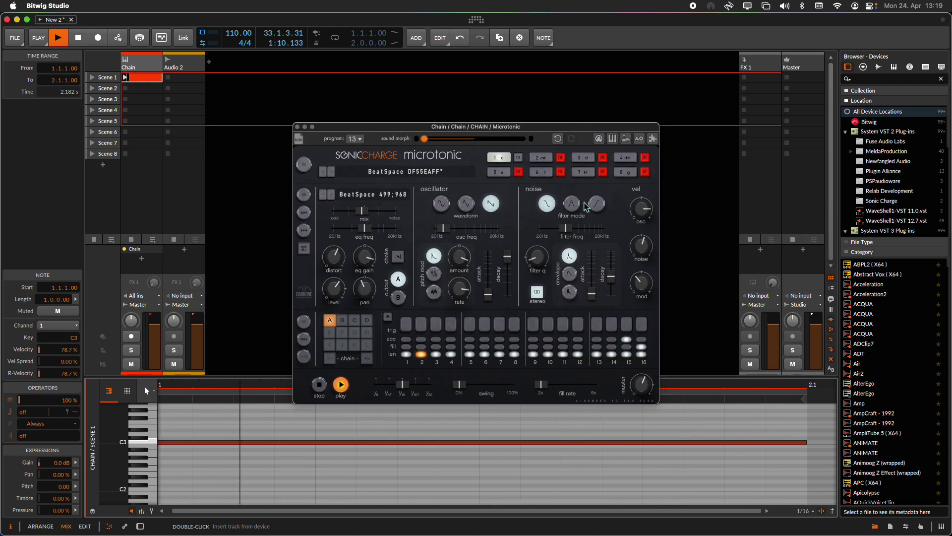
Enable the triggers for channel 1 on steps 3, 7, 10 and 14 of pattern A.
click(437, 325)
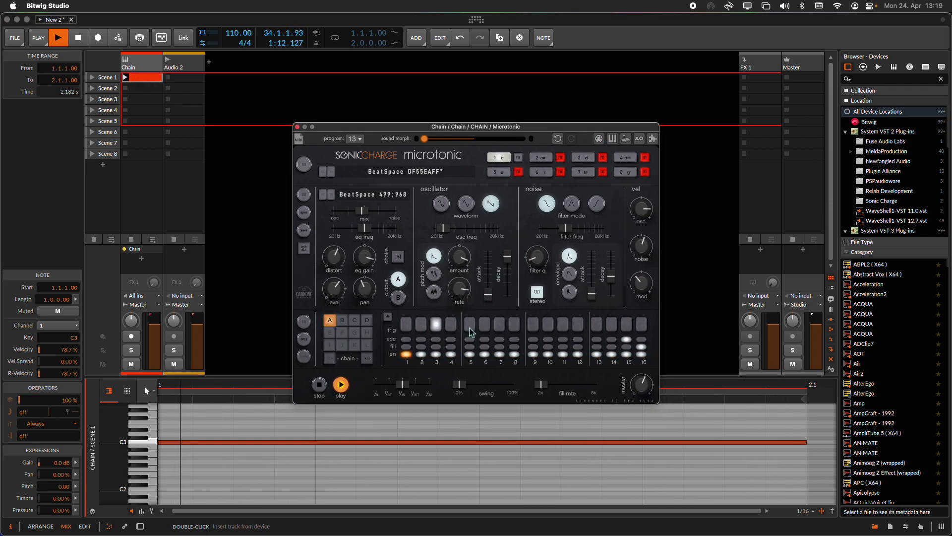
click(548, 325)
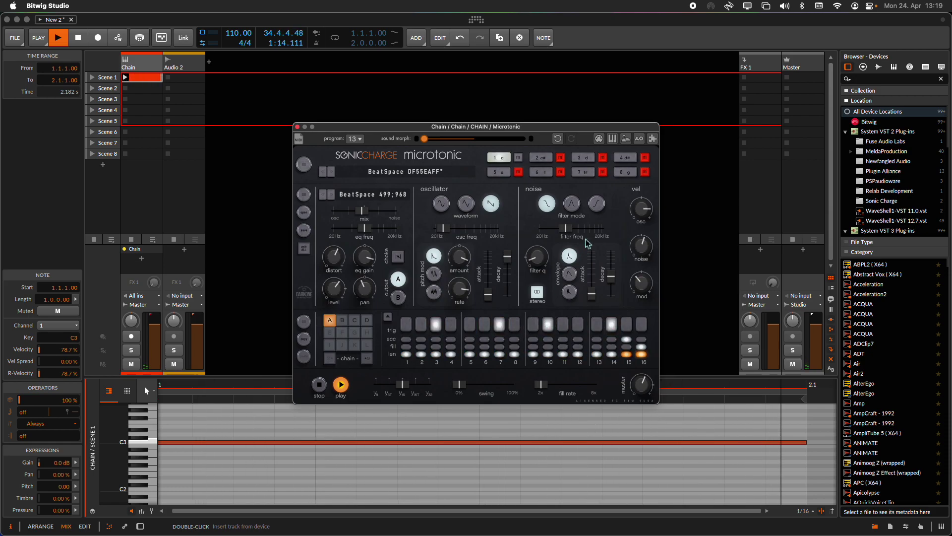
Shape channel 1 with more noise, a band-pass noise filter at about 5297 Hz and slightly adjusted decay, and raise the master volume.
drag(359, 221, 391, 219)
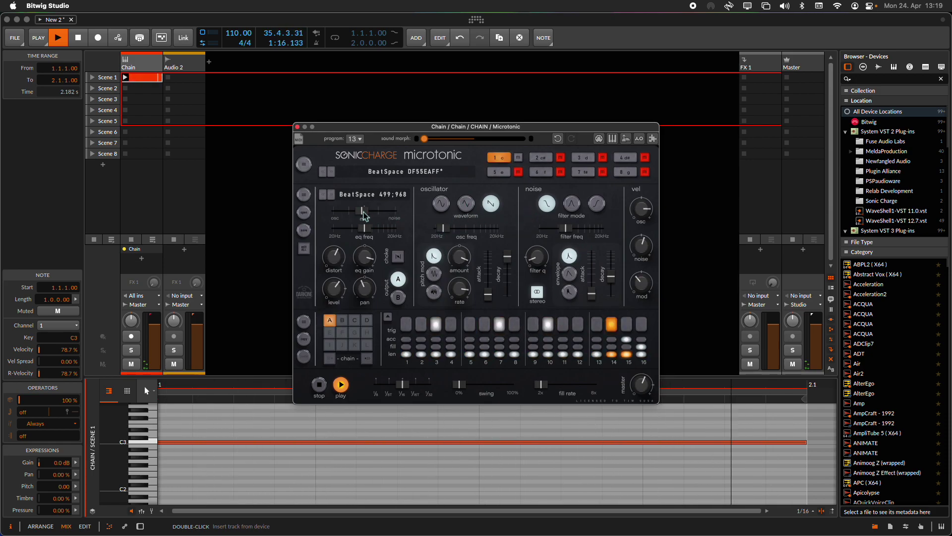
click(572, 204)
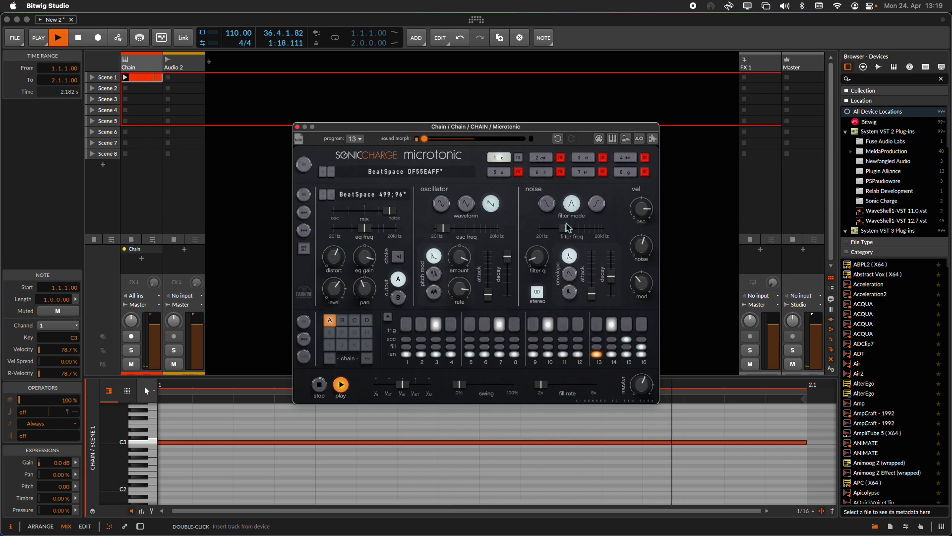
mouse_move(572, 232)
mouse_down()
mouse_move(605, 232)
mouse_move(586, 233)
mouse_up()
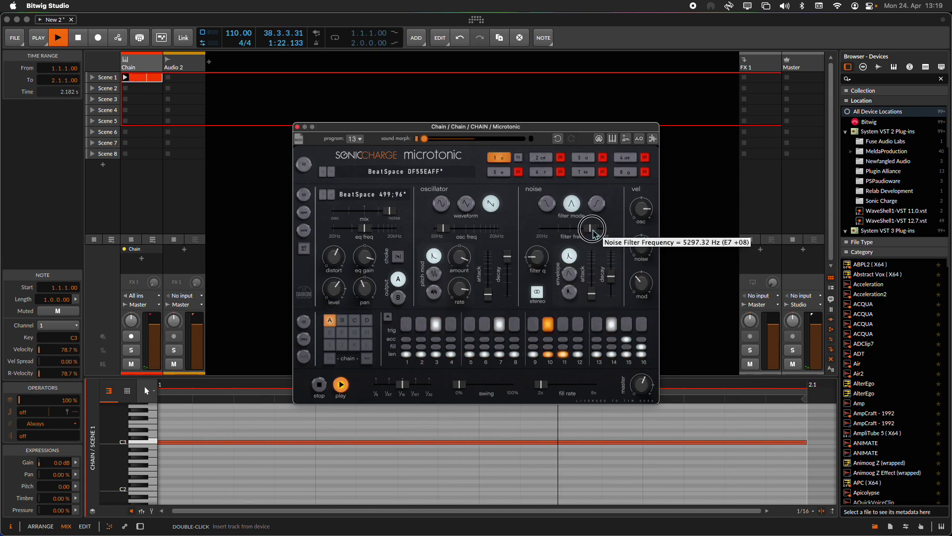
drag(611, 276, 612, 272)
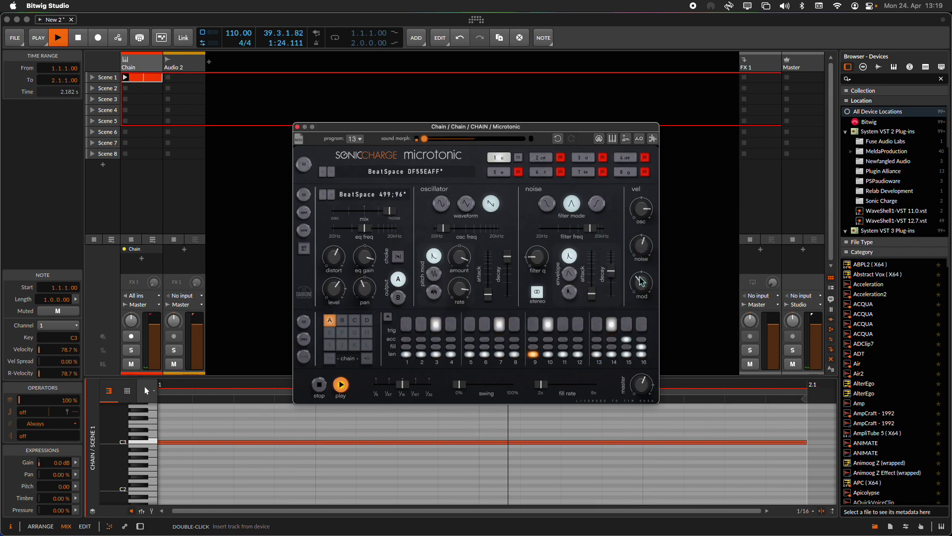
drag(656, 392, 641, 359)
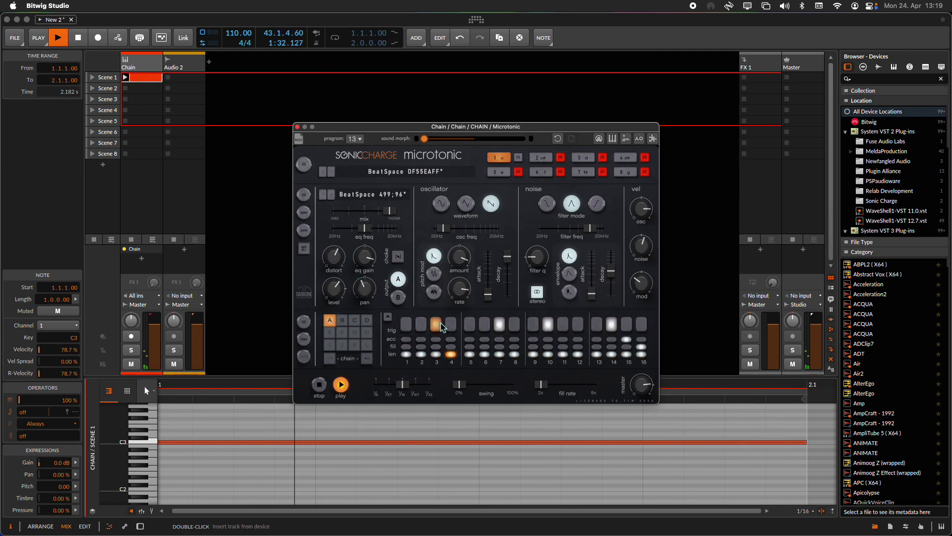
Keep step 3 triggered in pattern A and select pattern E in Microtonic.
click(436, 324)
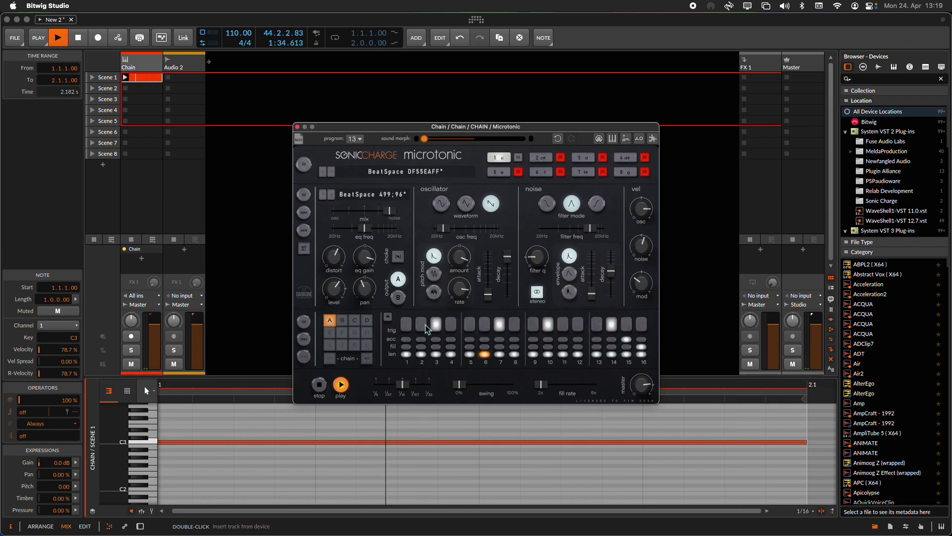
click(330, 333)
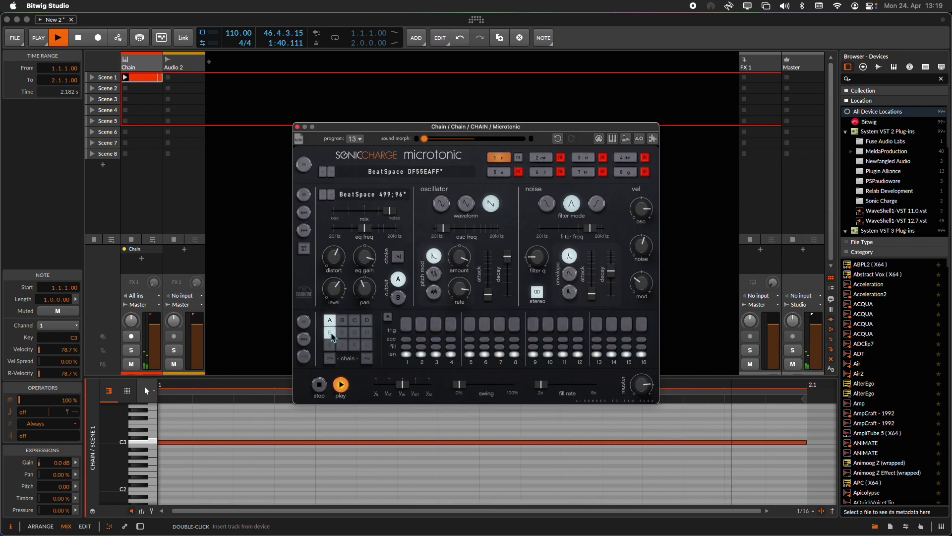
Return from pattern B to pattern A in Microtonic and clear all of channel 1's triggers.
click(342, 321)
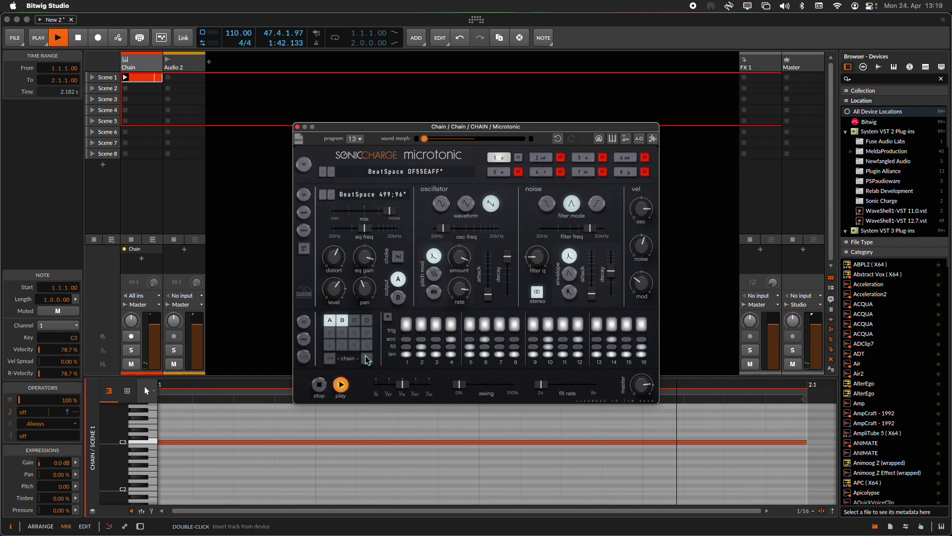
click(826, 345)
click(533, 158)
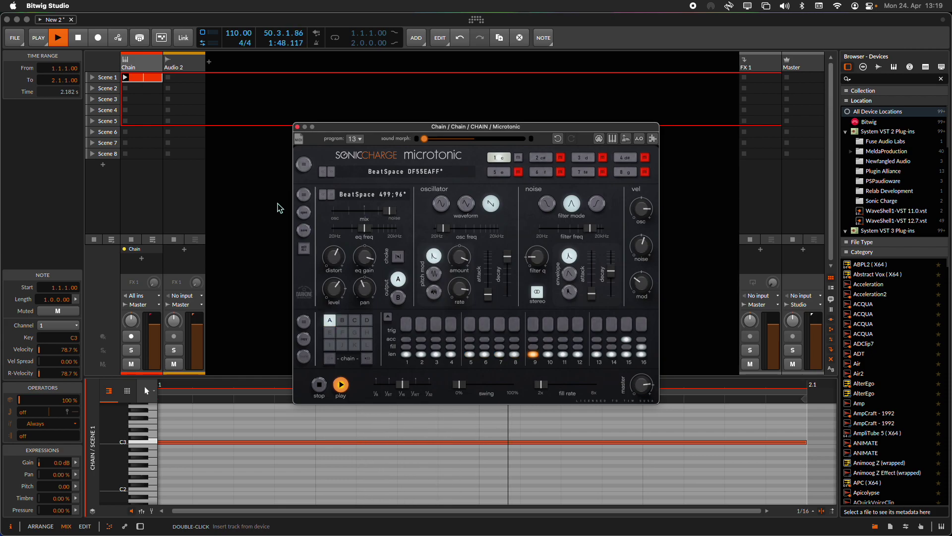
Check the options for the drum patch and enable Microtonic's keyboard mode for playing the channel with notes.
click(598, 140)
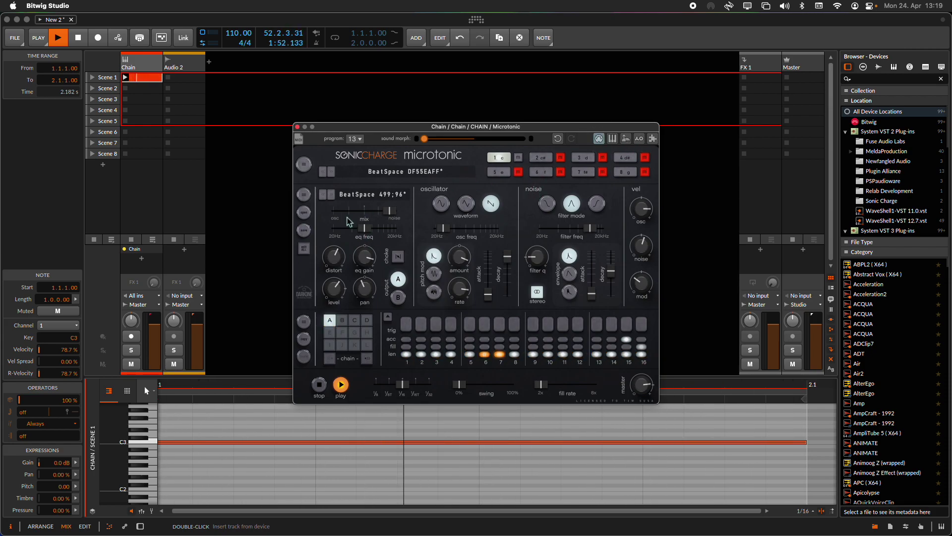
click(304, 195)
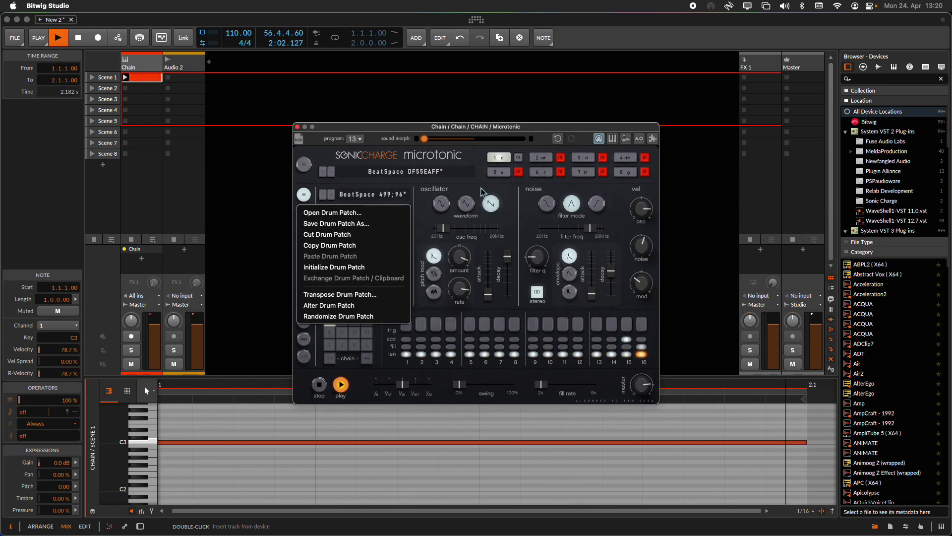
click(612, 140)
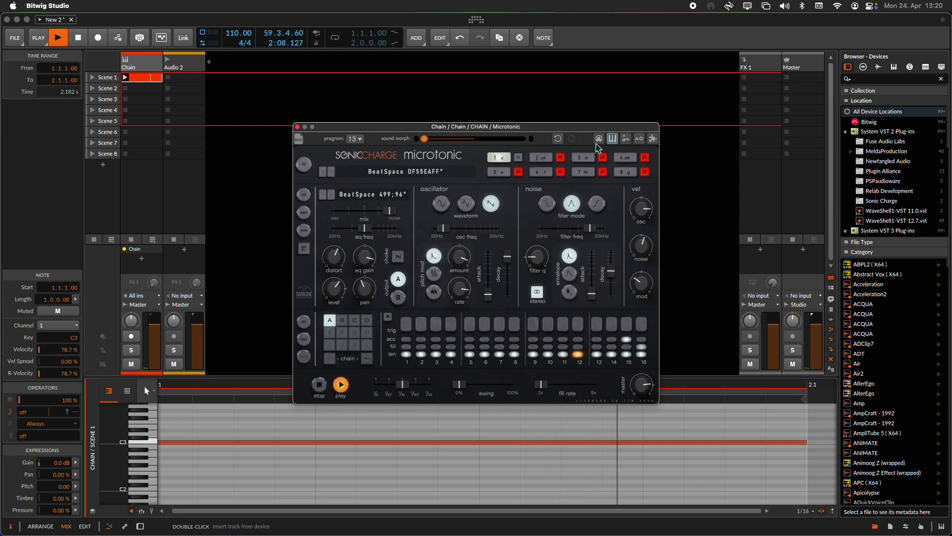
Insert a Note Repeats device in front of Microtonic in the Chain track's device chain.
double_click(146, 59)
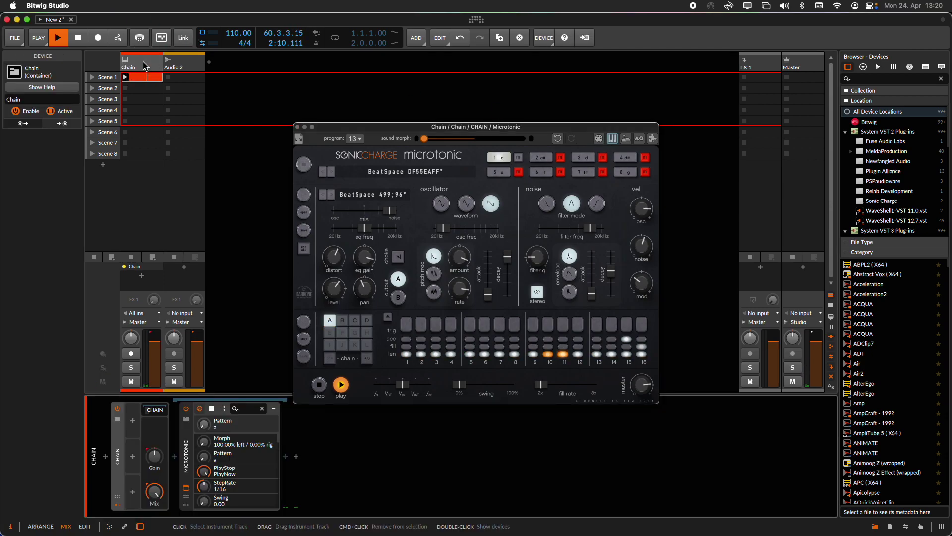
click(174, 457)
text(note)
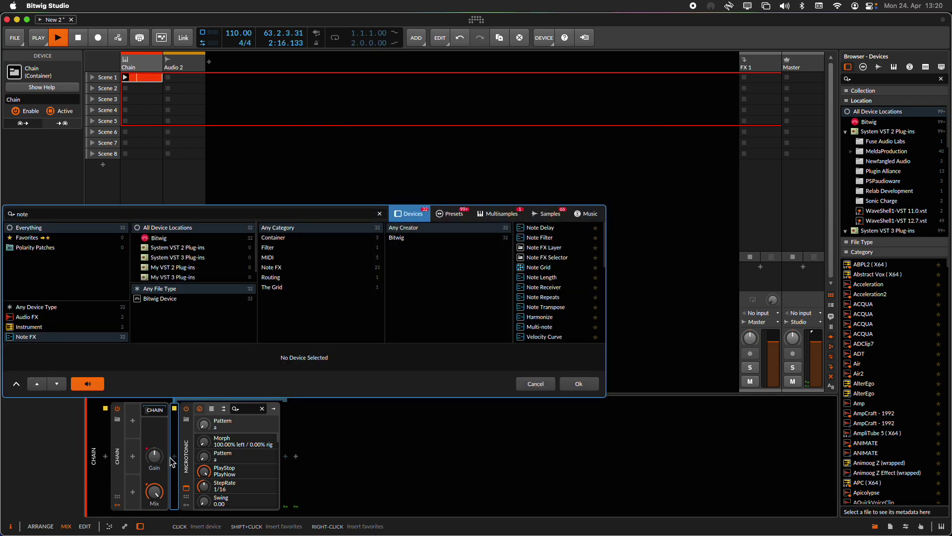
text( re)
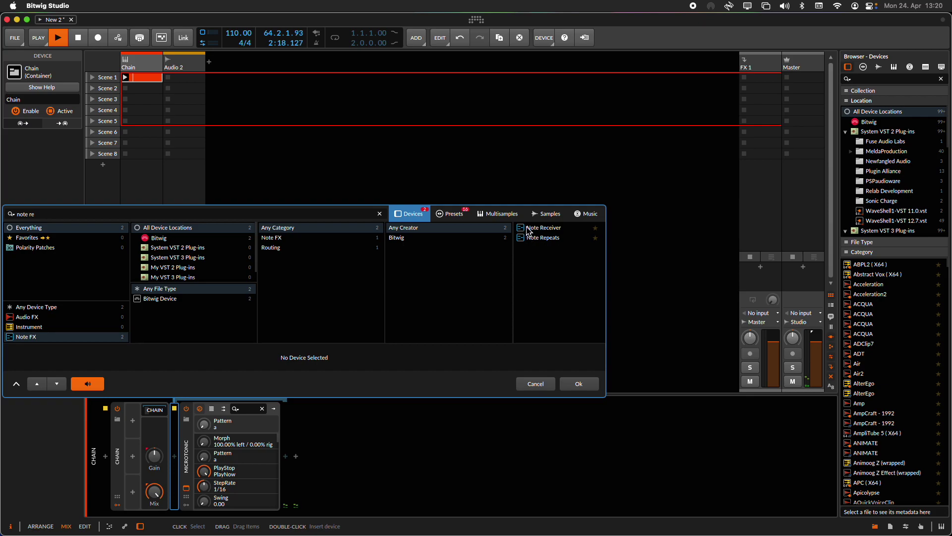
double_click(544, 239)
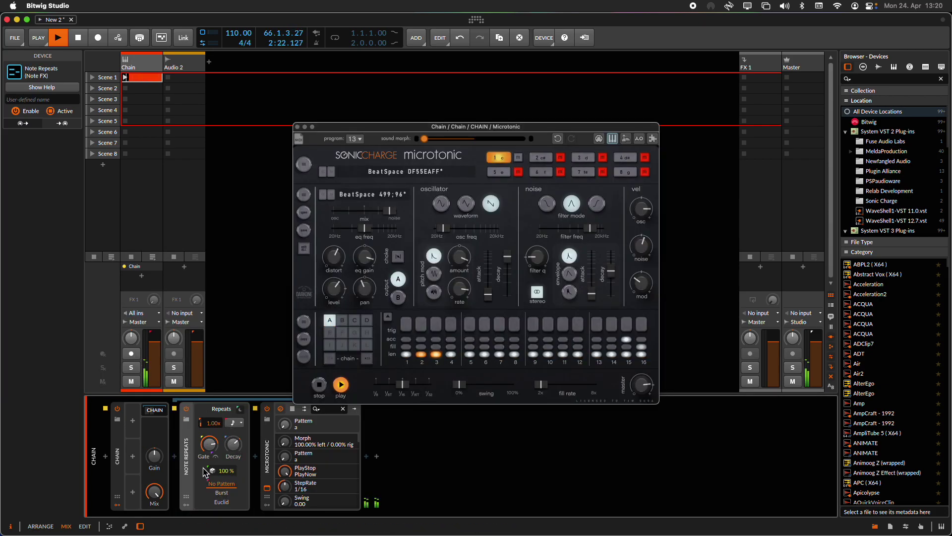
Switch Note Repeats to the Euclid pattern mode, shorten its gate and stop playback.
click(221, 502)
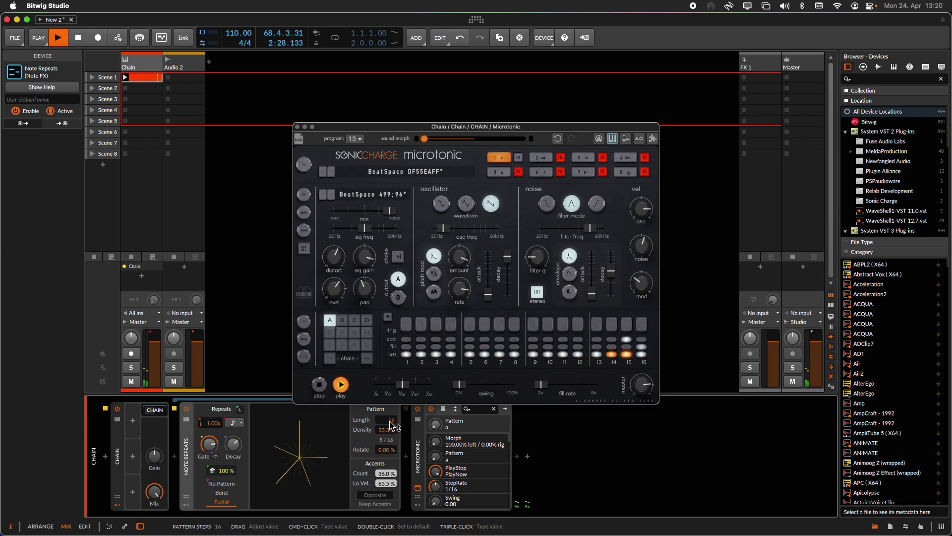
drag(209, 444, 233, 446)
mouse_move(233, 443)
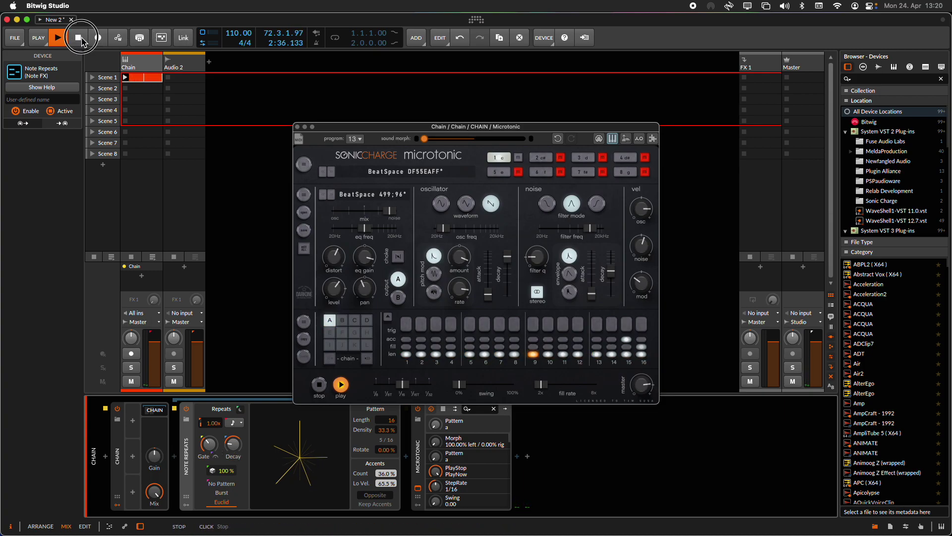
key(space)
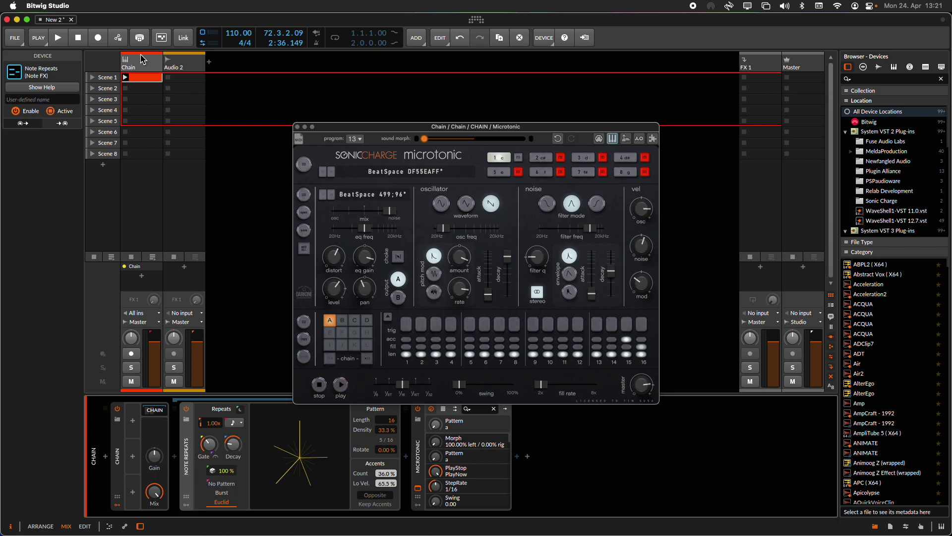
Set the Euclid pattern to a density of about 27.8 % (4/16) and rotate it by 21.0 %.
mouse_move(386, 429)
mouse_down()
mouse_move(386, 414)
mouse_move(386, 439)
mouse_up()
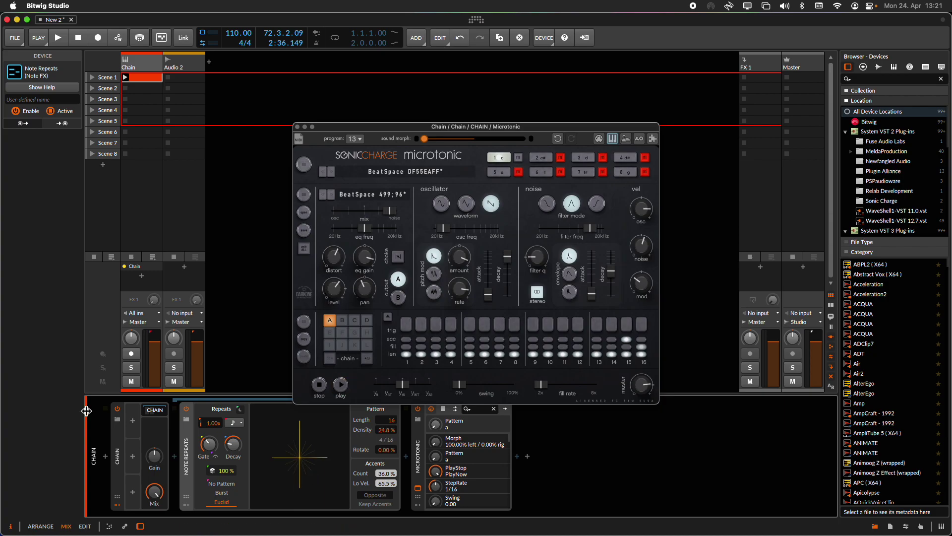
double_click(128, 77)
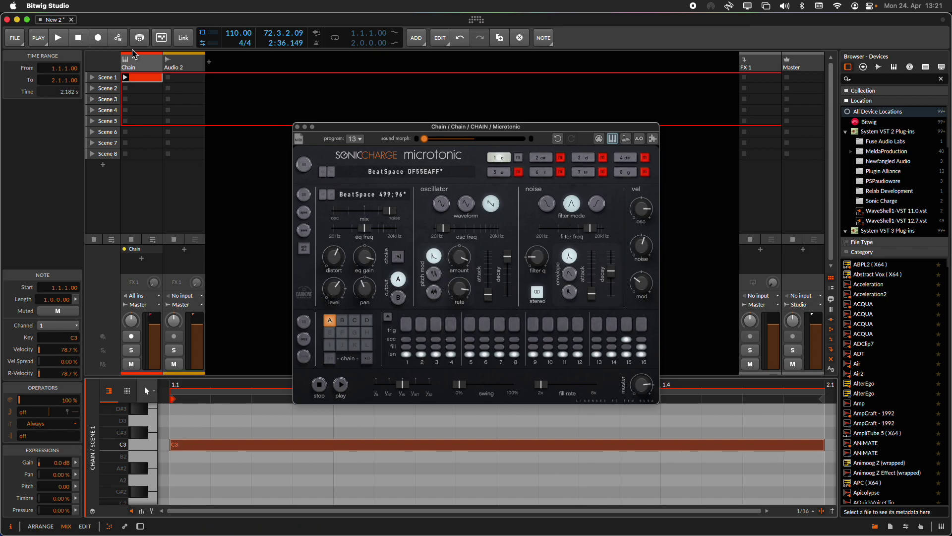
click(133, 55)
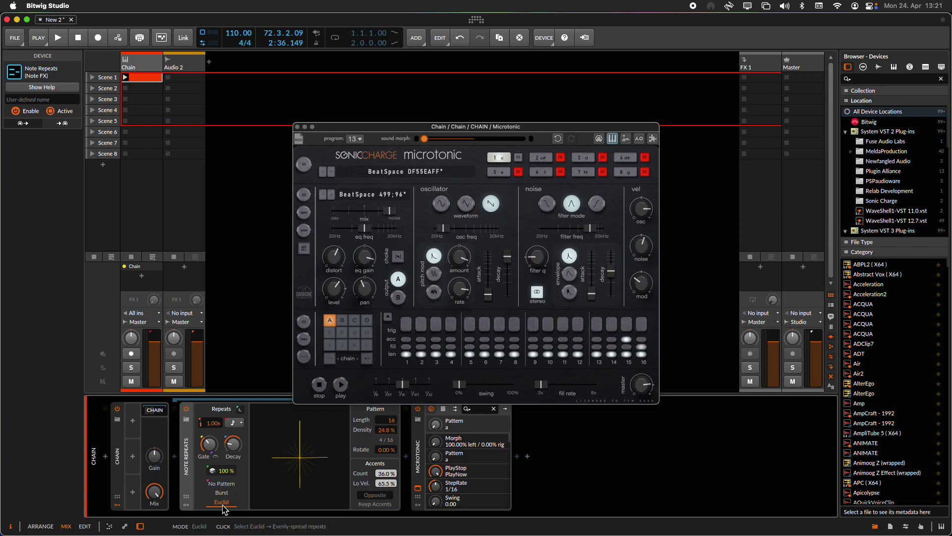
drag(386, 430, 385, 453)
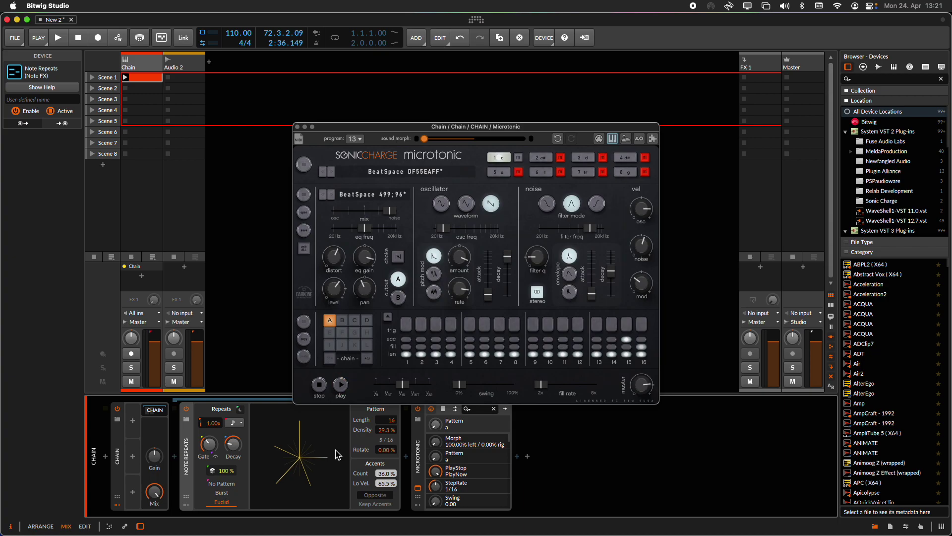
drag(381, 450, 384, 436)
Map the first knob on the Chain's Perform remote control page to Note Repeats Density and turn it down to 9.00 %.
click(133, 422)
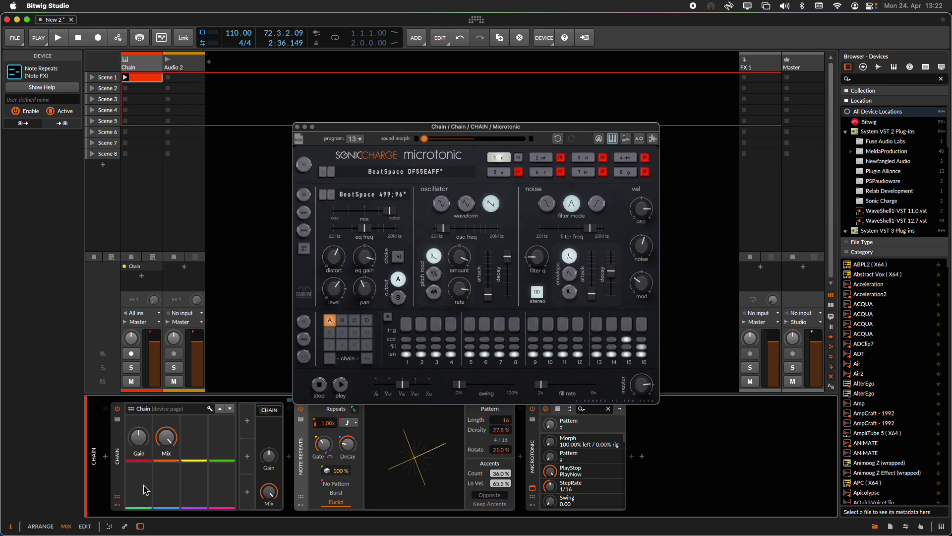
click(156, 408)
click(157, 431)
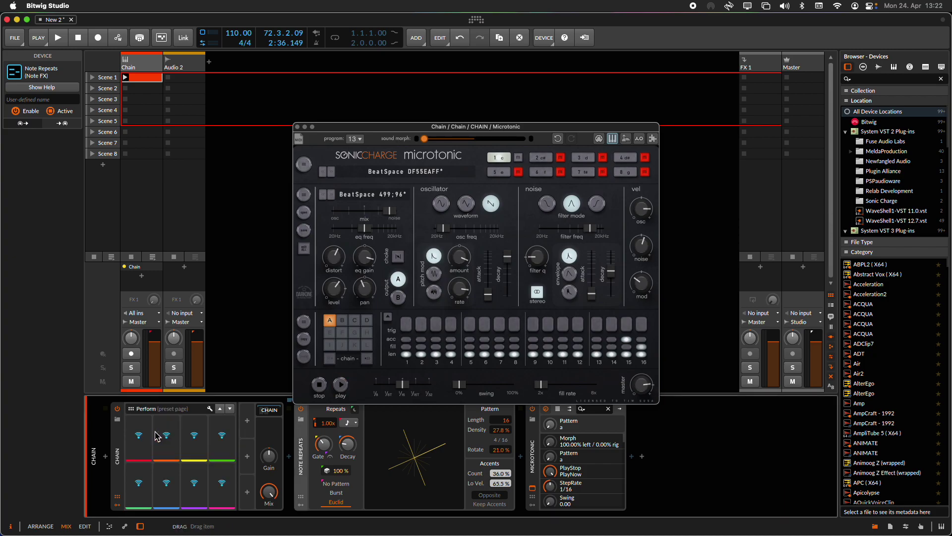
click(140, 440)
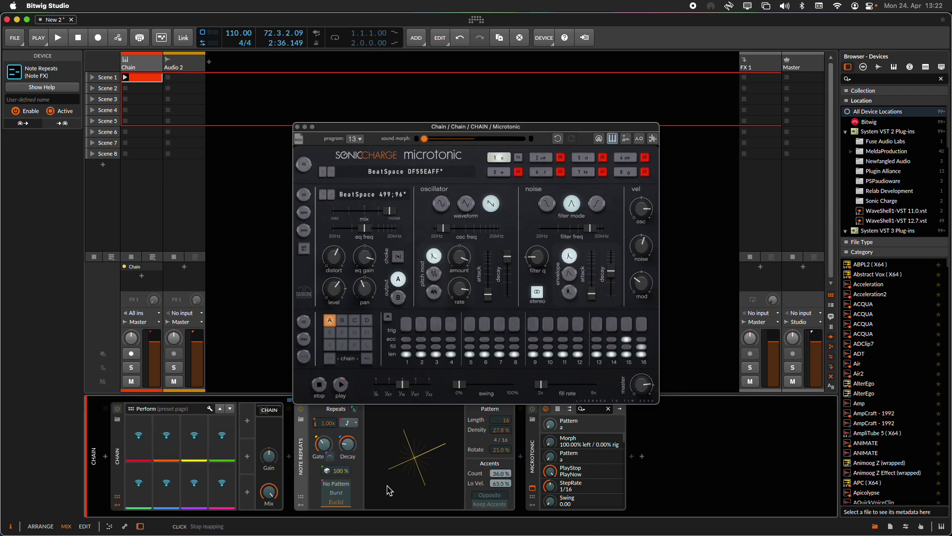
click(500, 429)
drag(502, 425, 502, 371)
drag(138, 436, 139, 455)
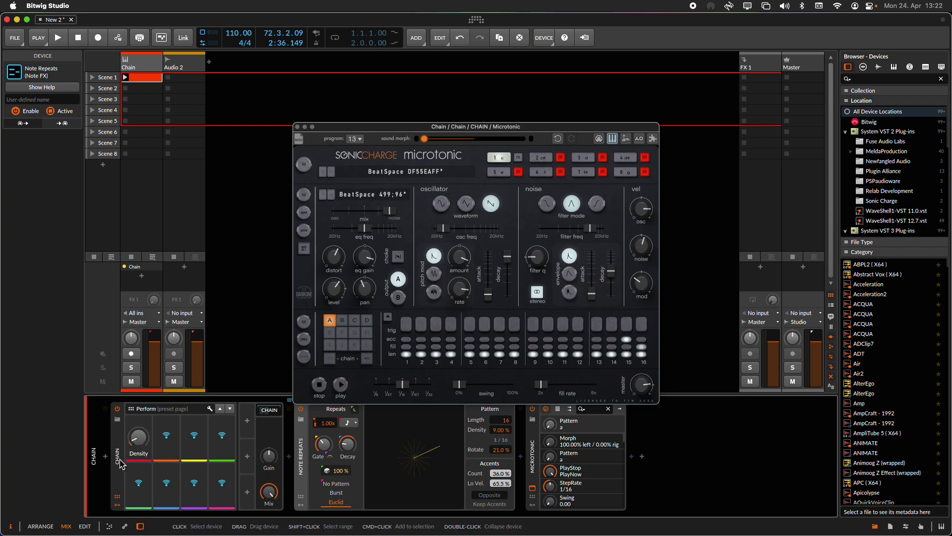
Rename the Chain container device to "Hihat Plugin".
click(40, 99)
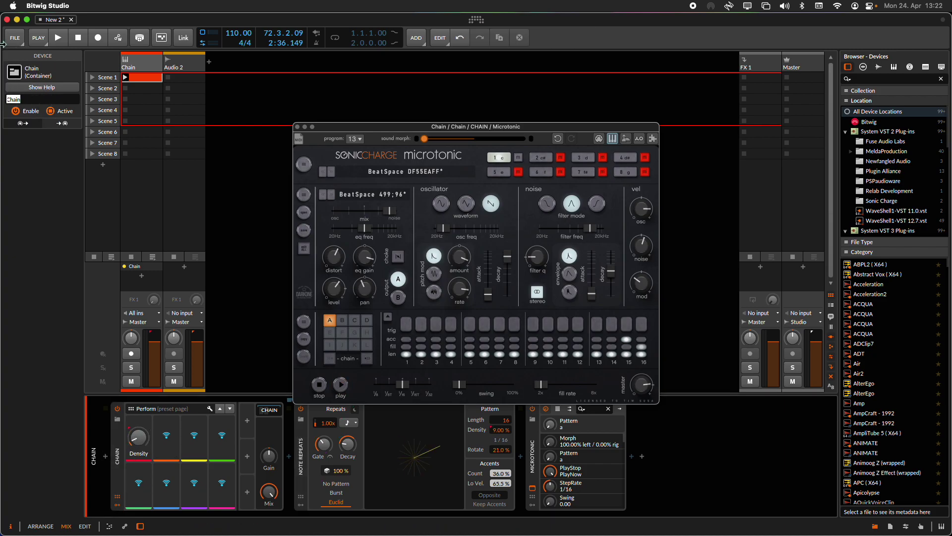
text(Hiha)
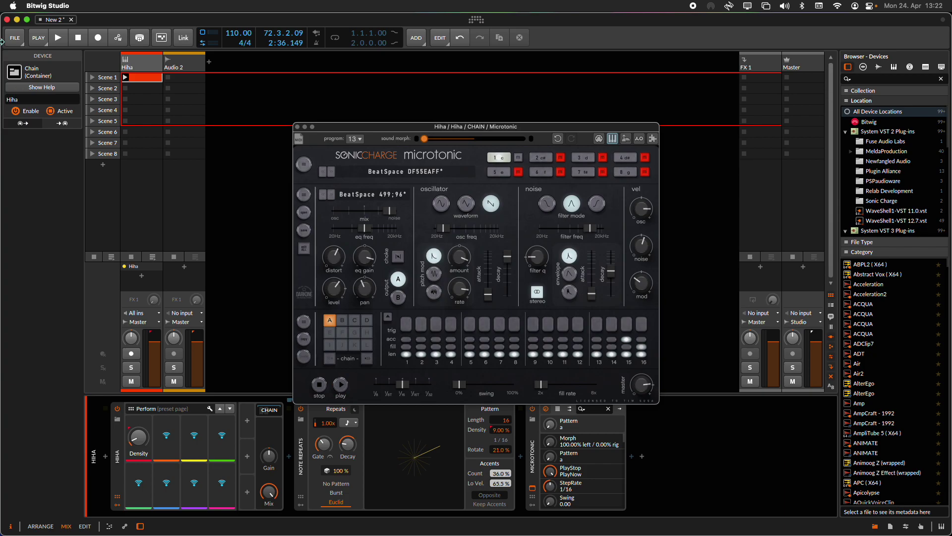
text(t Plugin)
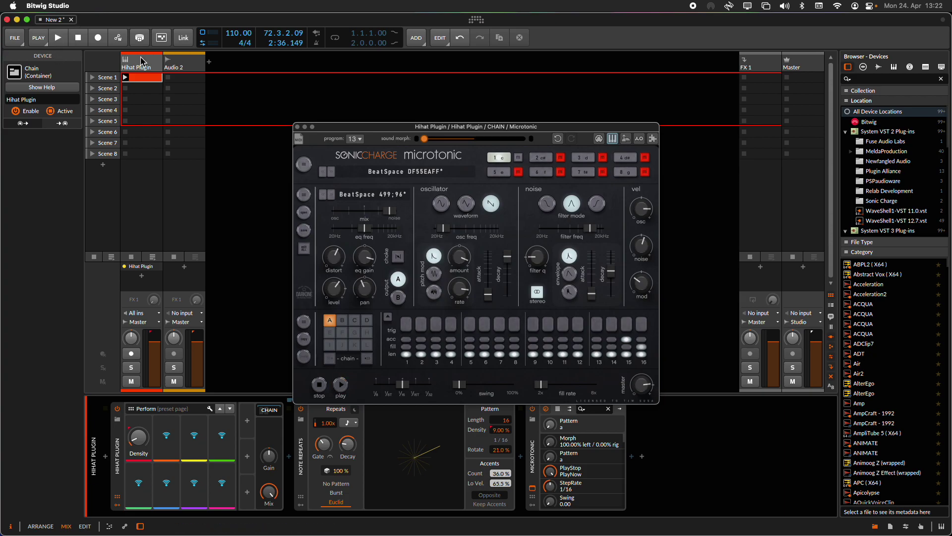
Add an instrument track after Audio 2, load the Kick 2 plug-in on it and move the plug-in window off the tracks.
click(184, 66)
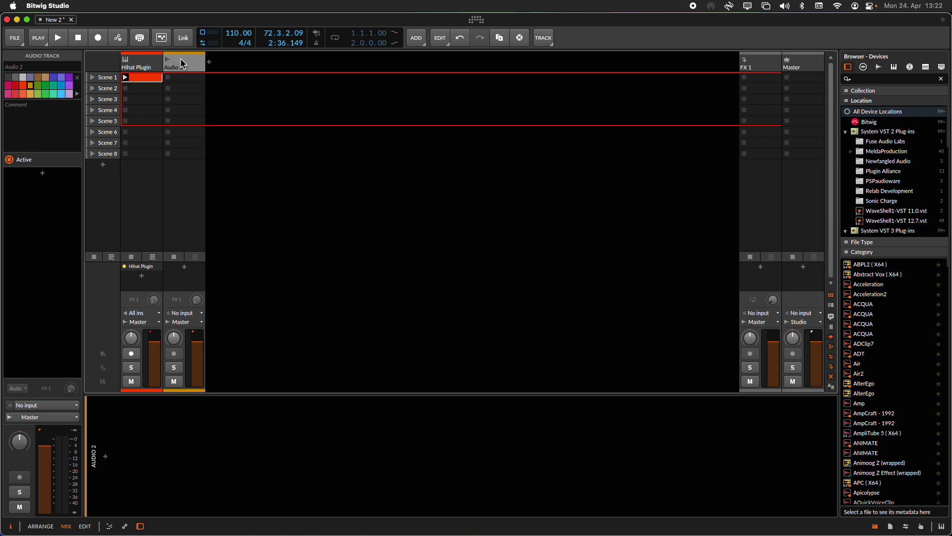
click(209, 62)
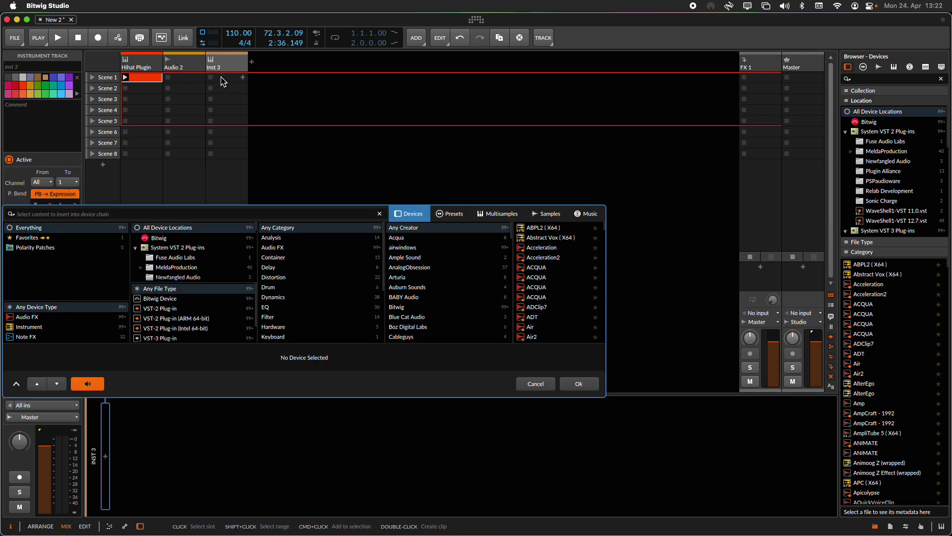
click(222, 79)
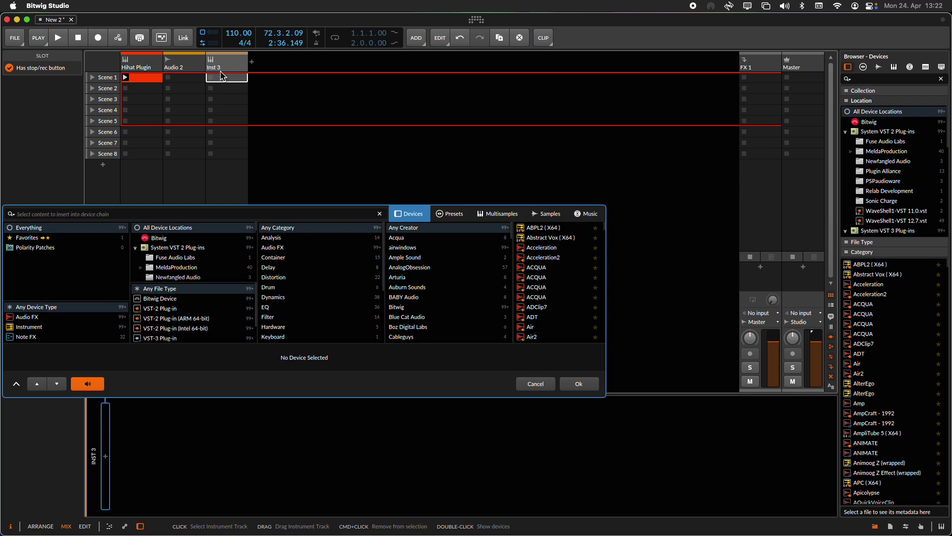
click(224, 213)
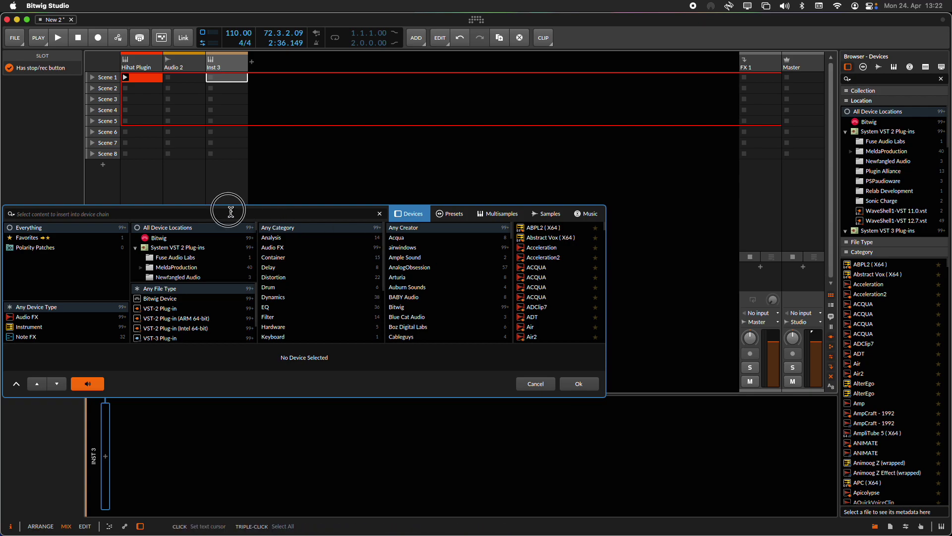
text(kk)
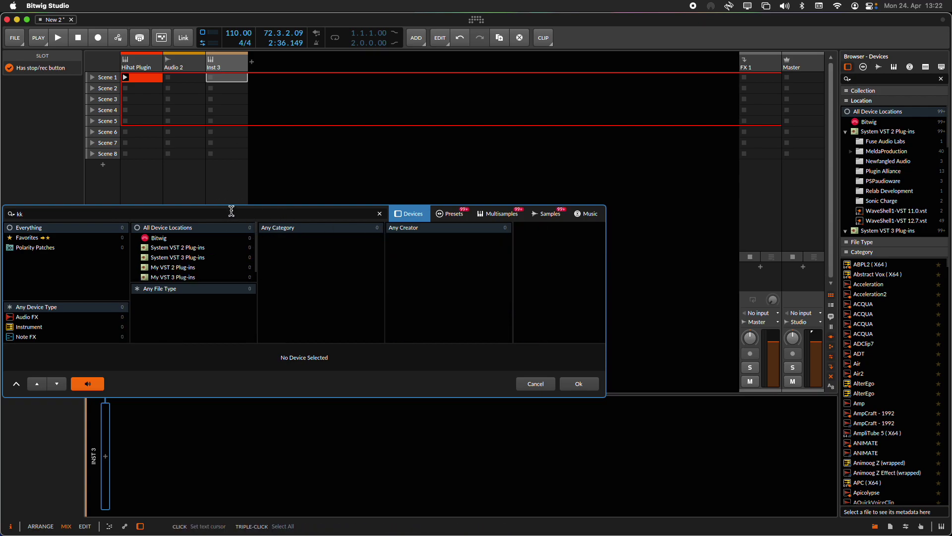
text(ick)
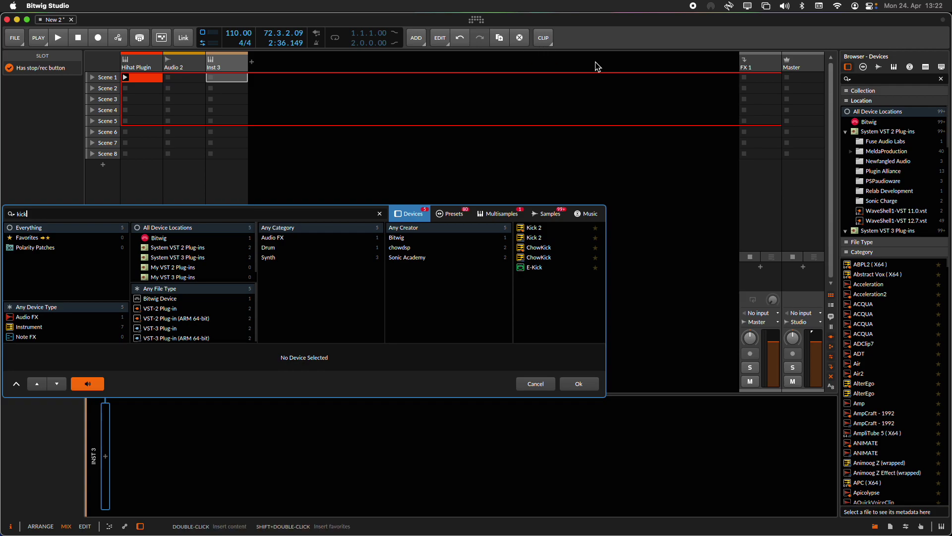
double_click(534, 227)
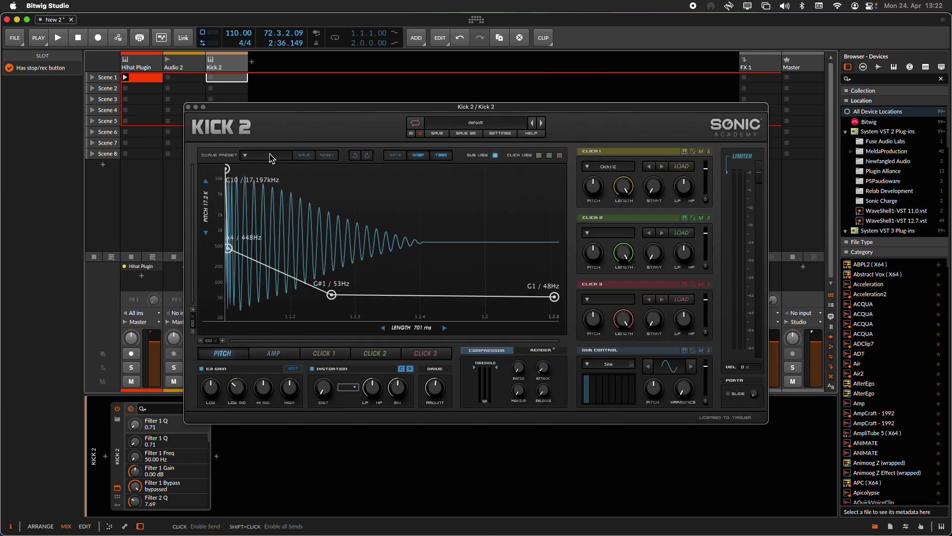
drag(251, 107, 492, 76)
click(253, 352)
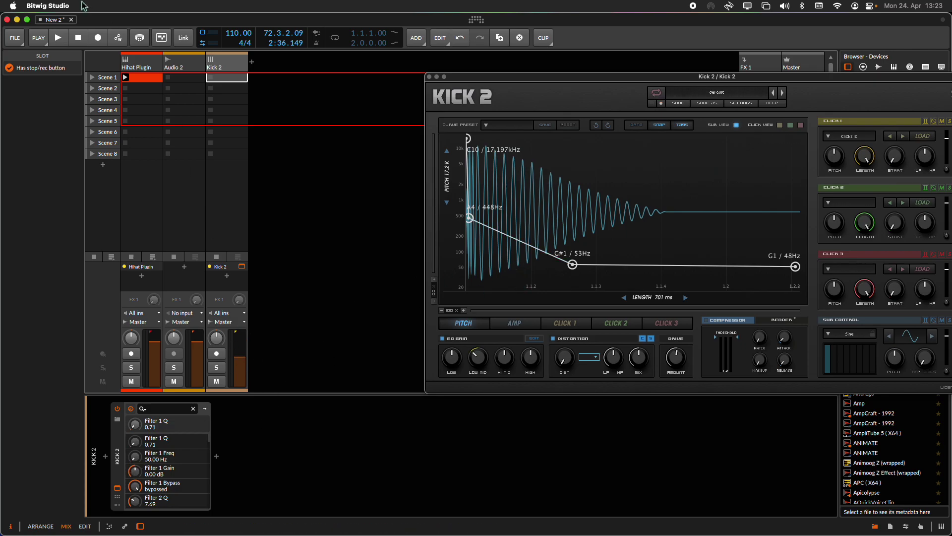
Start playback, create a clip in the Kick 2 track's Scene 1 slot and fill it with C2 notes on all four beats.
click(58, 38)
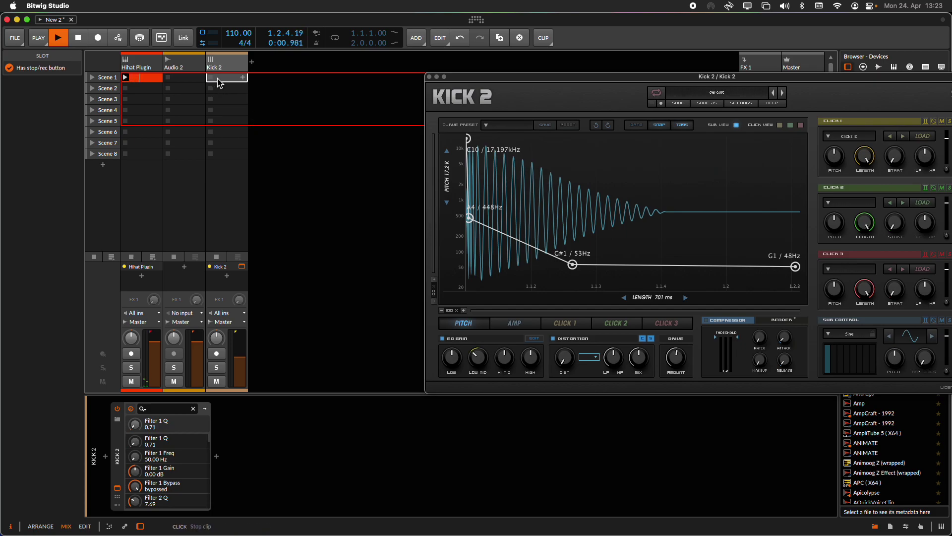
double_click(219, 83)
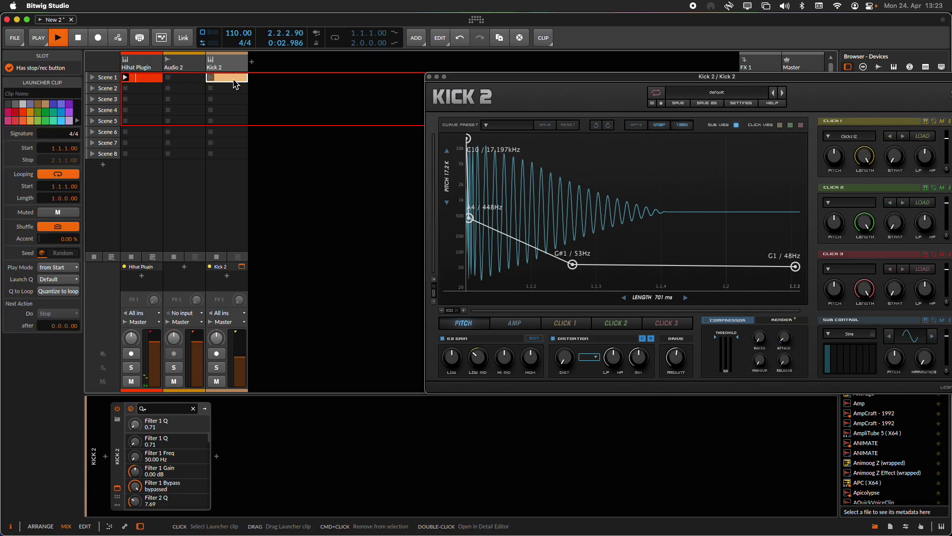
double_click(233, 82)
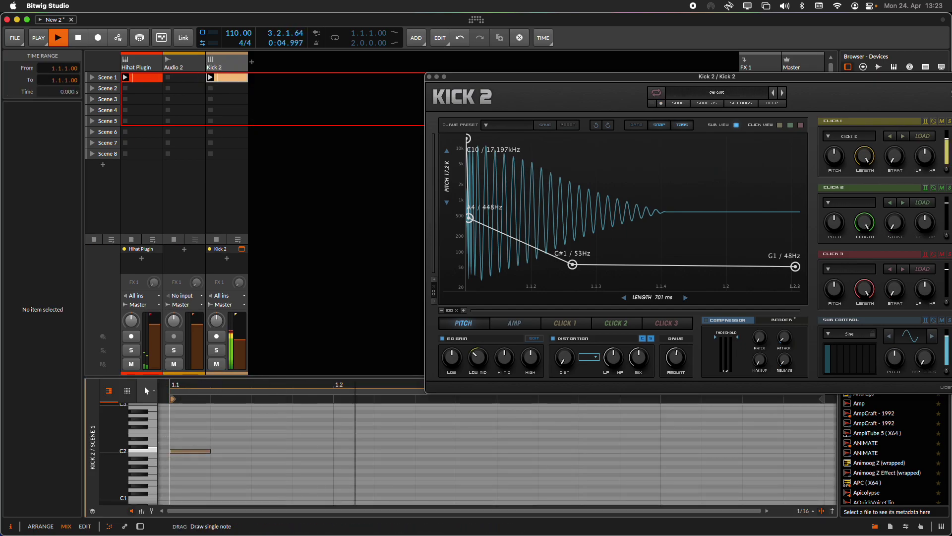
double_click(350, 451)
click(511, 450)
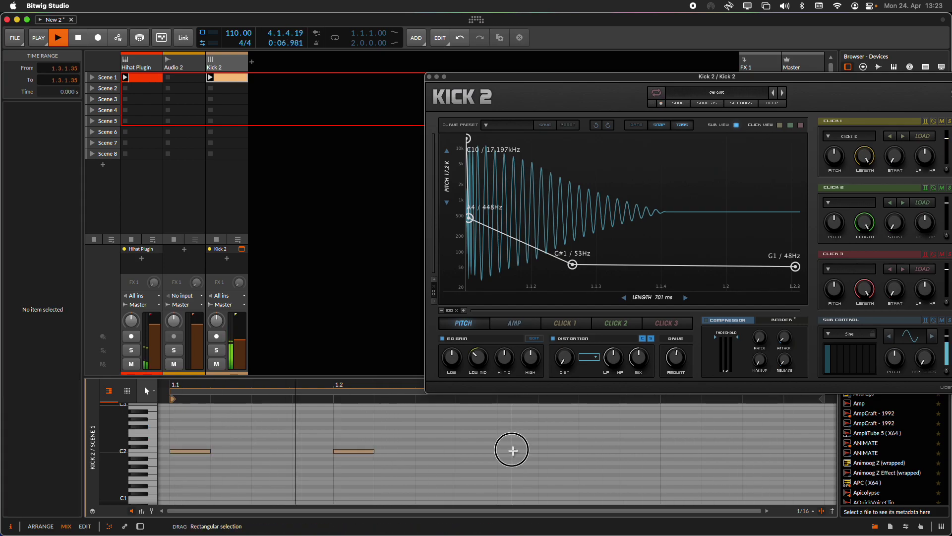
double_click(512, 450)
double_click(678, 451)
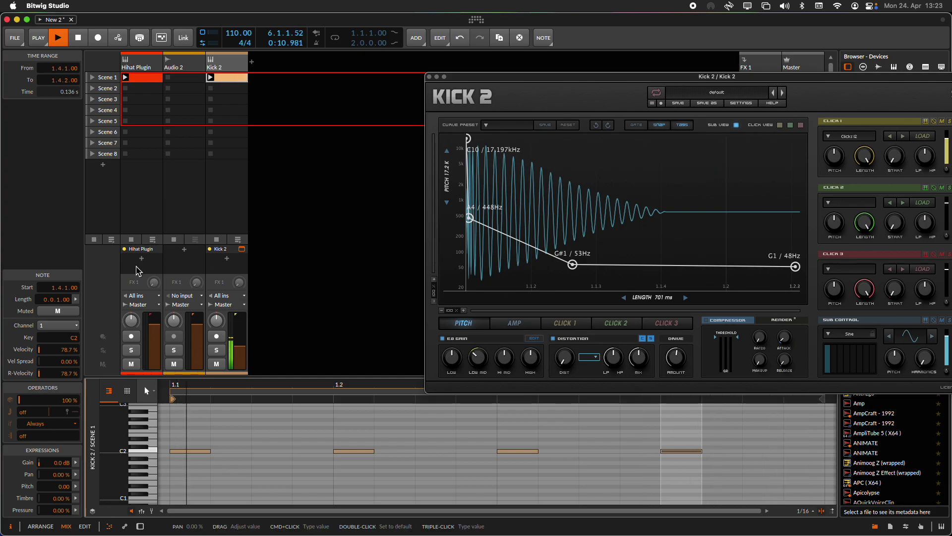
Bring up the Hihat Plugin track's devices and set the Microtonic channel 1 level to about -5.68 dB.
click(134, 347)
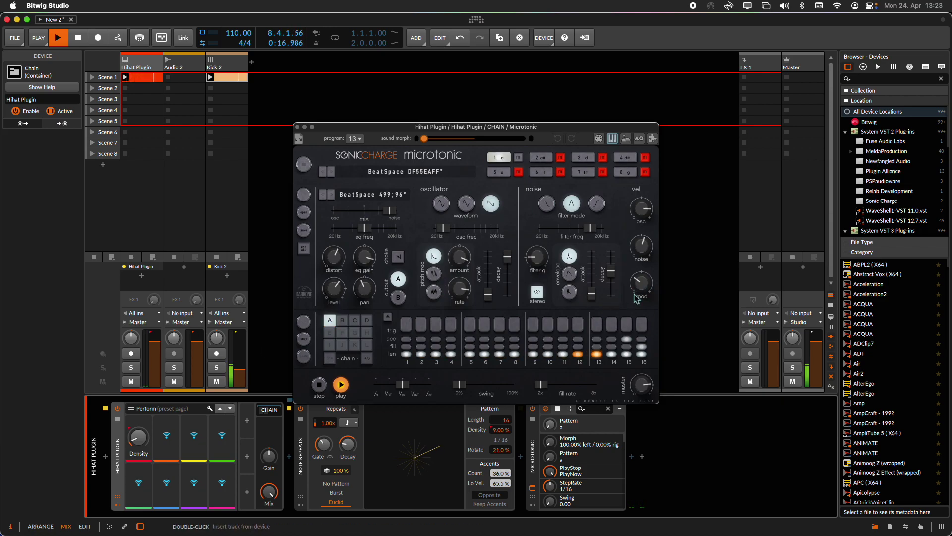
click(339, 285)
drag(339, 286, 337, 280)
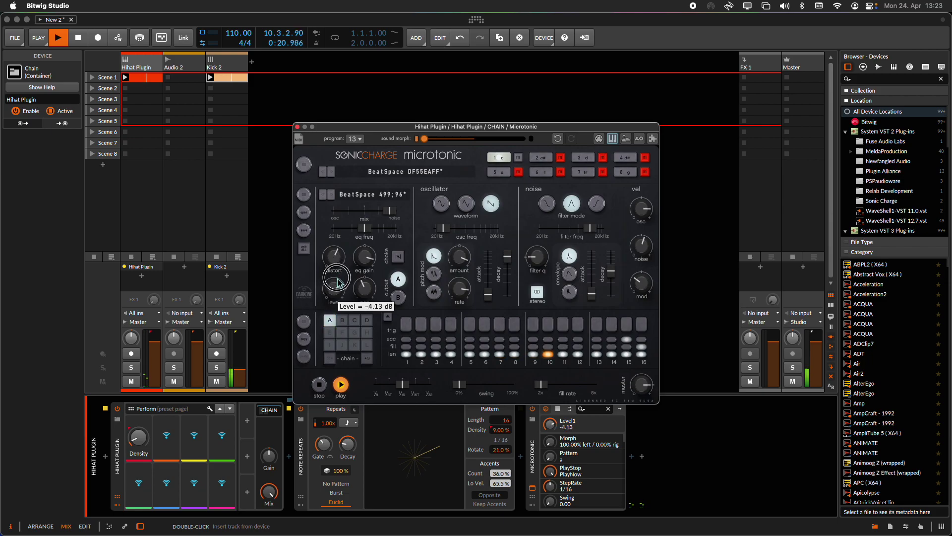
key(super+z)
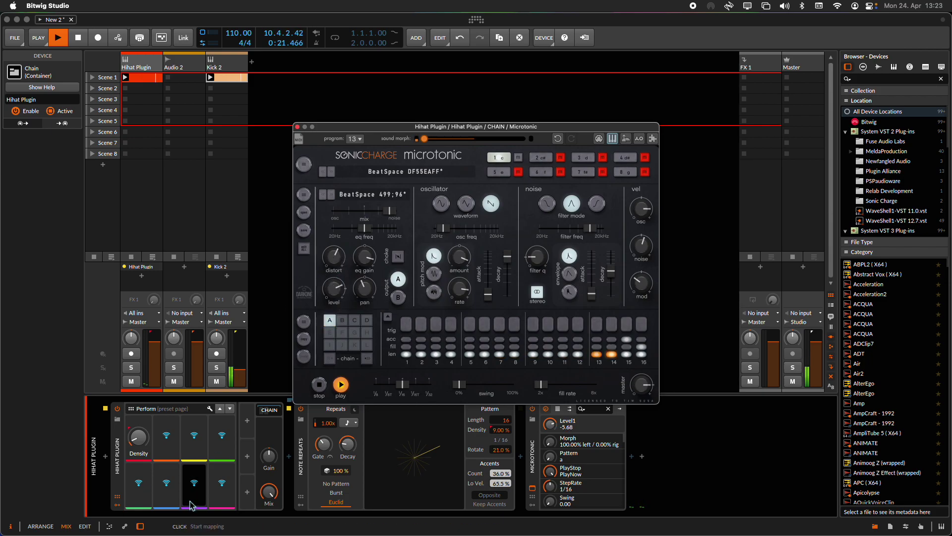
Raise the mapped Density knob to 52.5 % and set the Note Repeats accents to Count 0.00 % and Lo Vel. 100 %.
click(139, 438)
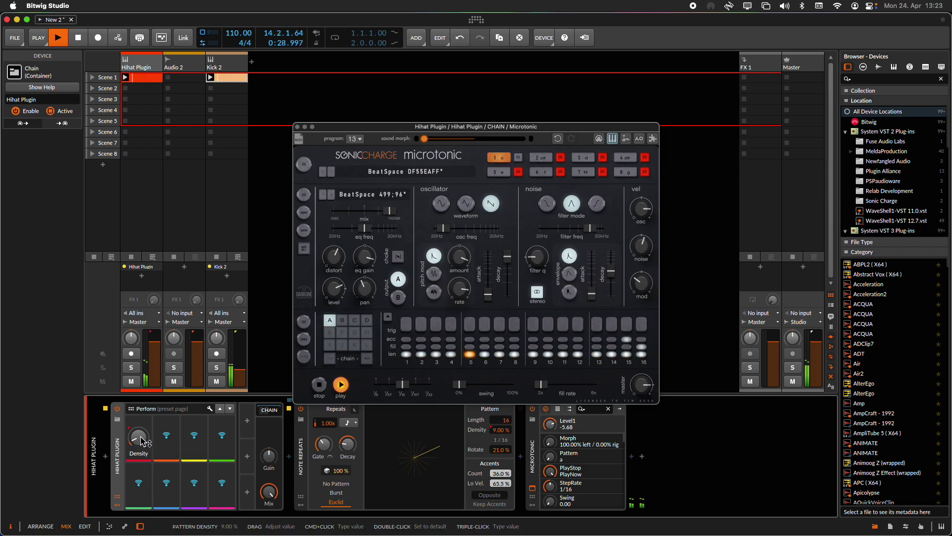
drag(142, 441, 142, 391)
mouse_move(503, 477)
mouse_down()
mouse_move(501, 500)
mouse_move(501, 461)
mouse_up()
double_click(501, 473)
Set the Note Repeats pattern rotation to 0.00 % and raise the Density to 59.0 %.
drag(496, 454, 495, 453)
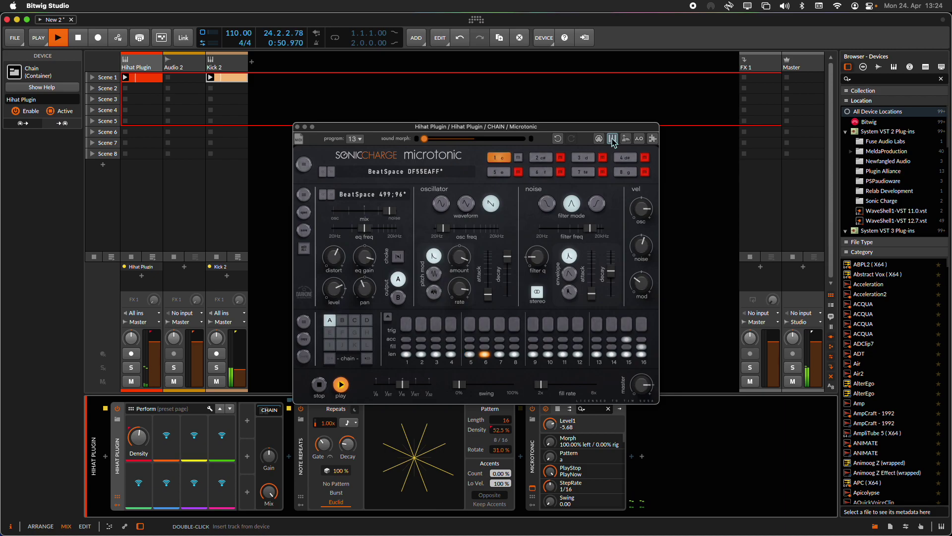
click(355, 423)
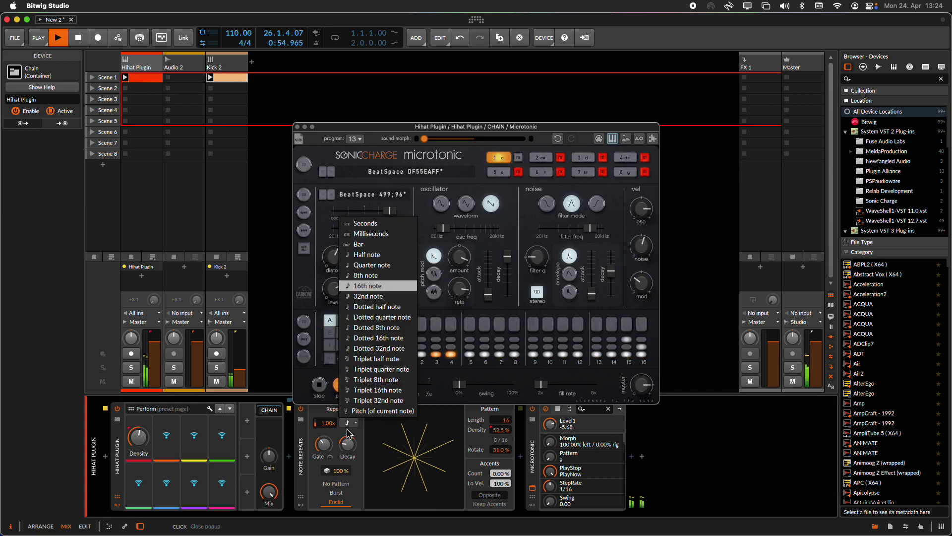
click(497, 459)
drag(494, 449, 494, 462)
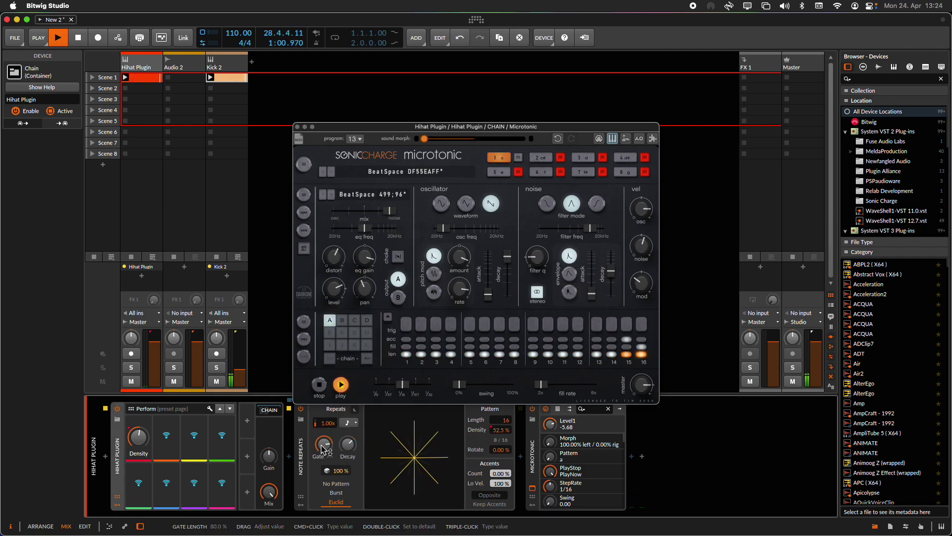
mouse_move(501, 430)
mouse_down()
mouse_move(500, 440)
mouse_move(501, 432)
mouse_up()
mouse_move(138, 436)
mouse_down()
mouse_move(139, 445)
mouse_move(138, 426)
mouse_up()
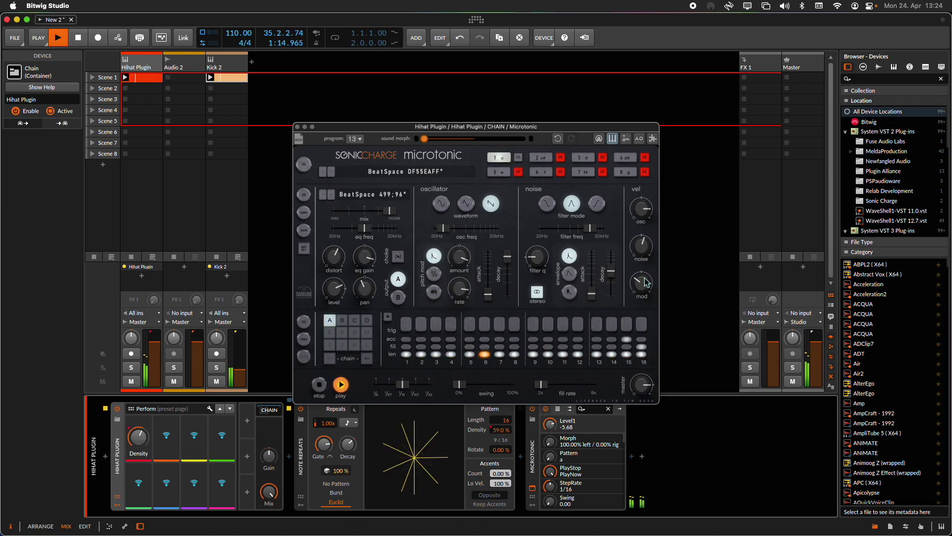
Shorten Microtonic's noise decay, set its oscillator/noise mix to 0.00 / 100.00 and move the plug-in window clear of the device chain.
drag(593, 273, 615, 290)
drag(390, 211, 394, 210)
drag(570, 127, 639, 119)
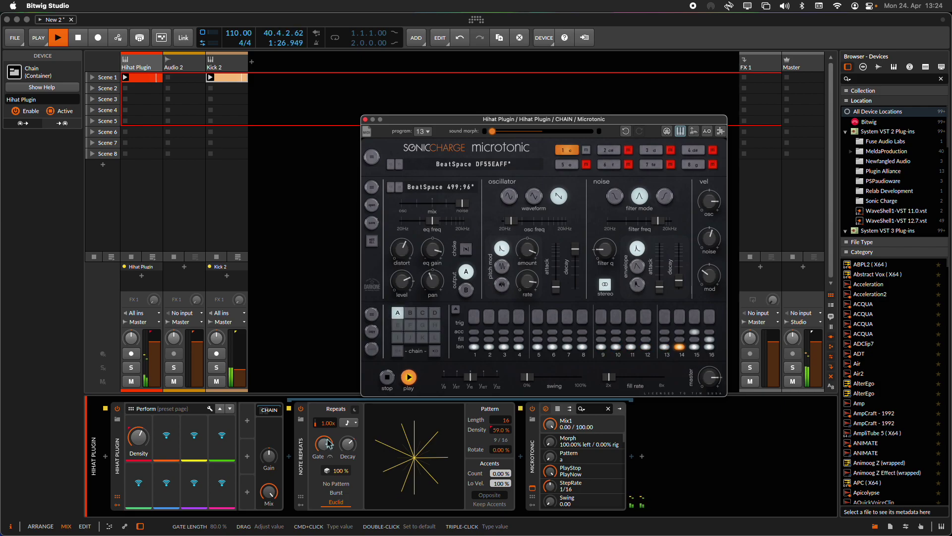
click(351, 448)
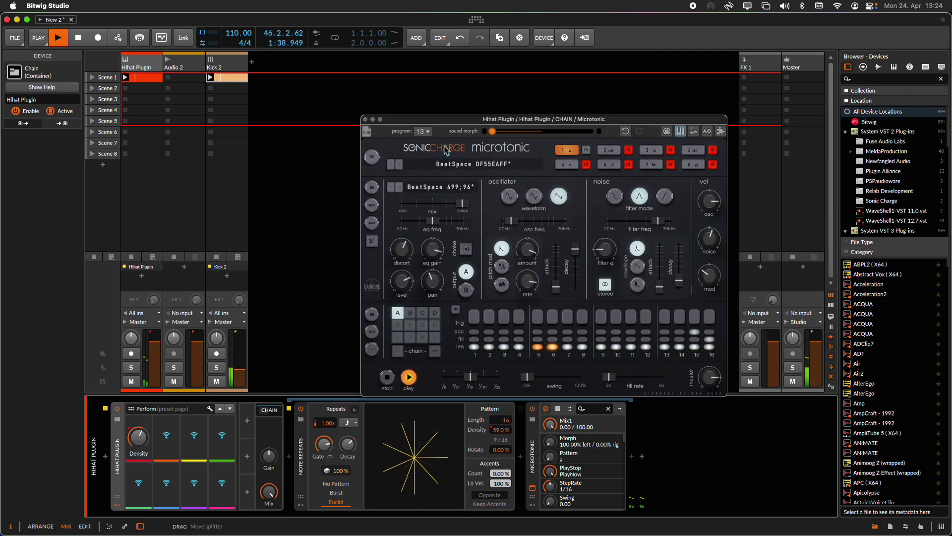
drag(454, 119, 566, 17)
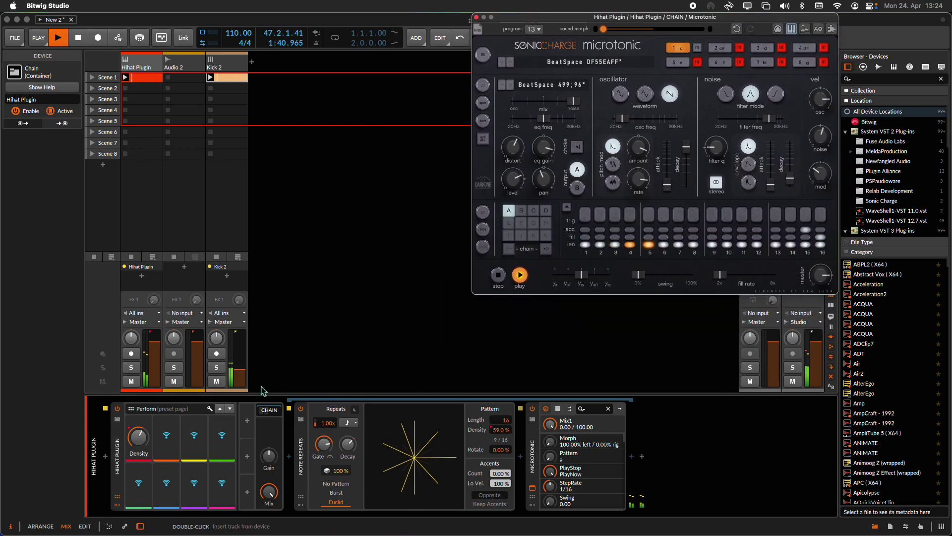
Raise Microtonic's noise filter frequency, switch off noise stereo and set the noise decay to about 135.98.
drag(770, 118, 779, 118)
drag(718, 156, 708, 190)
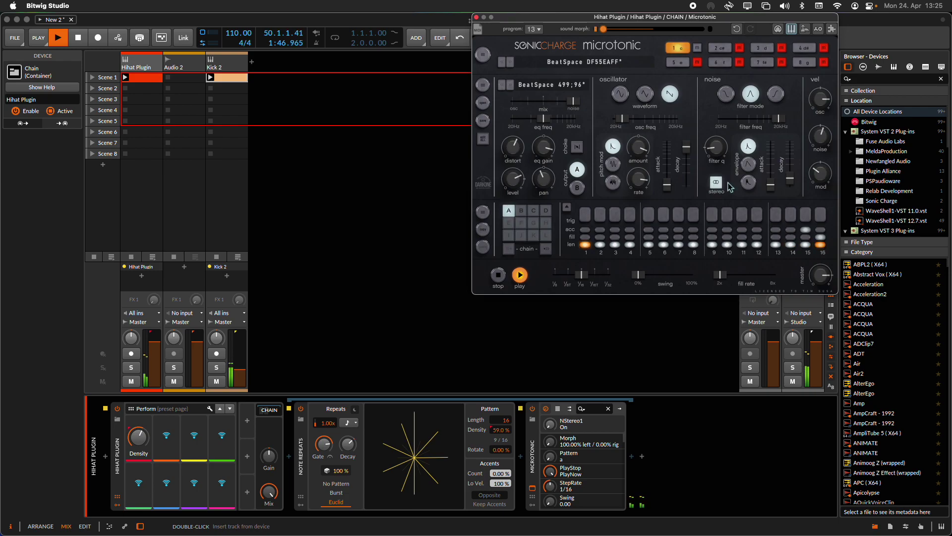
mouse_move(790, 180)
mouse_down()
mouse_move(798, 176)
mouse_move(789, 165)
mouse_move(789, 173)
mouse_up()
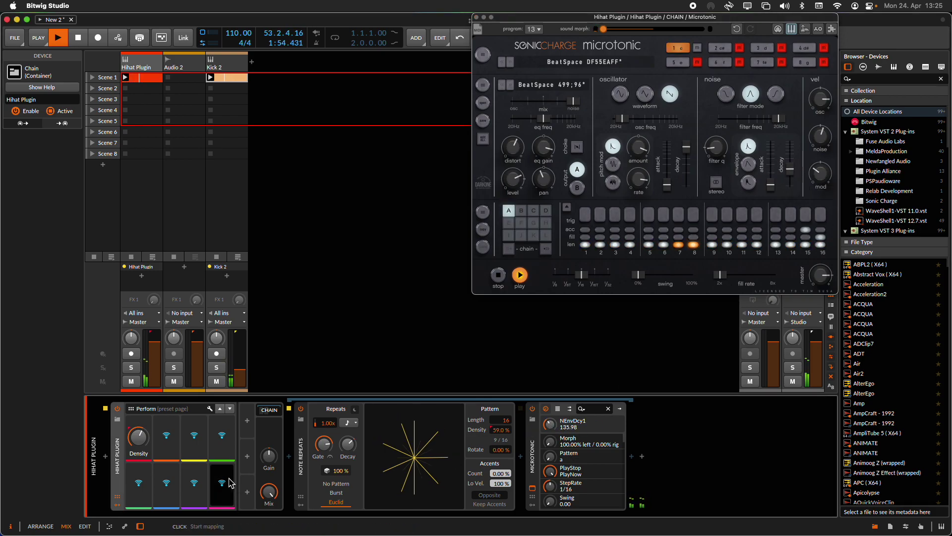
Map the Chain's second Perform knob to Microtonic's NEnvDcy1, turn it down to about 39.22 and collapse the Chain's nested devices.
click(168, 442)
click(550, 425)
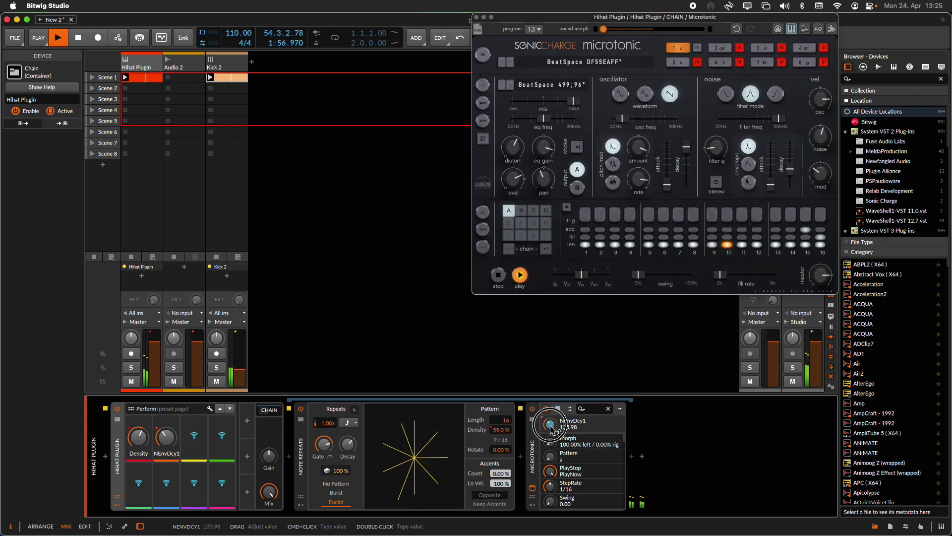
drag(166, 437, 166, 479)
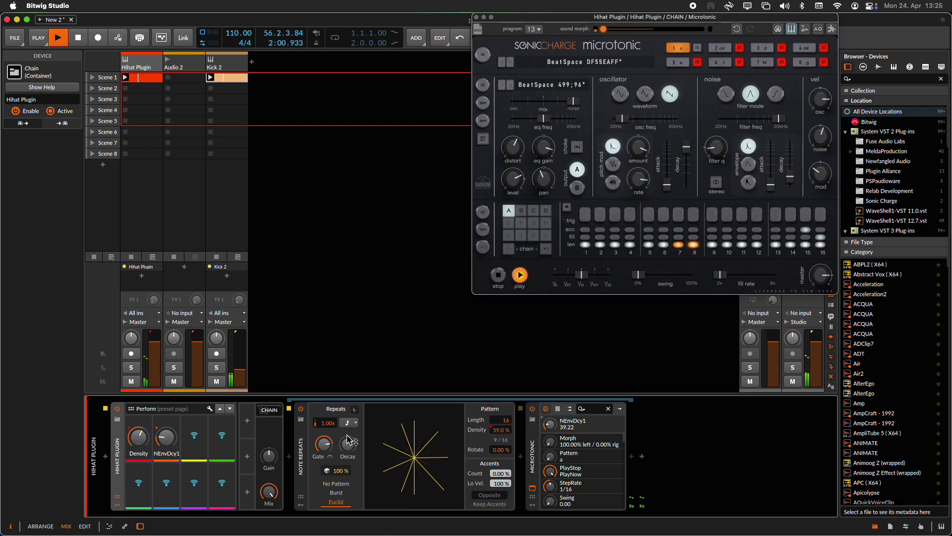
click(263, 415)
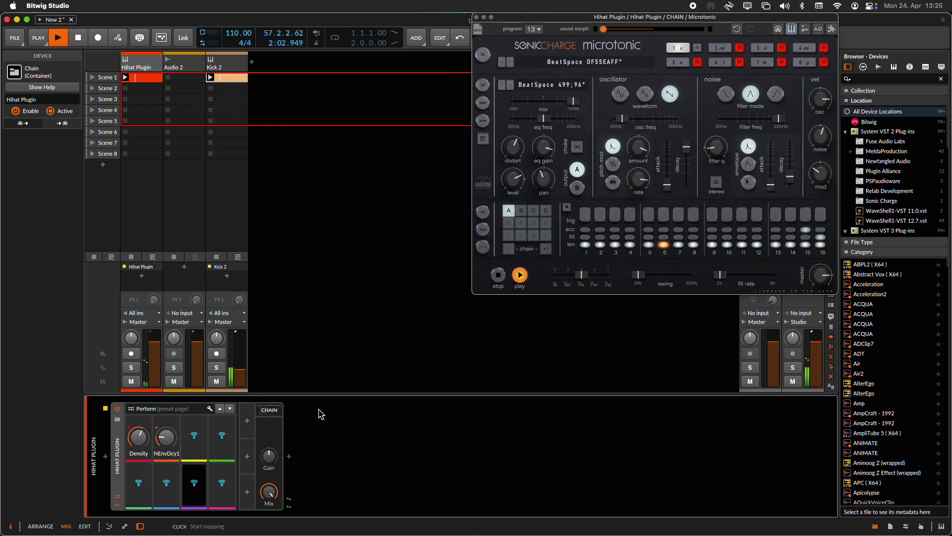
click(117, 504)
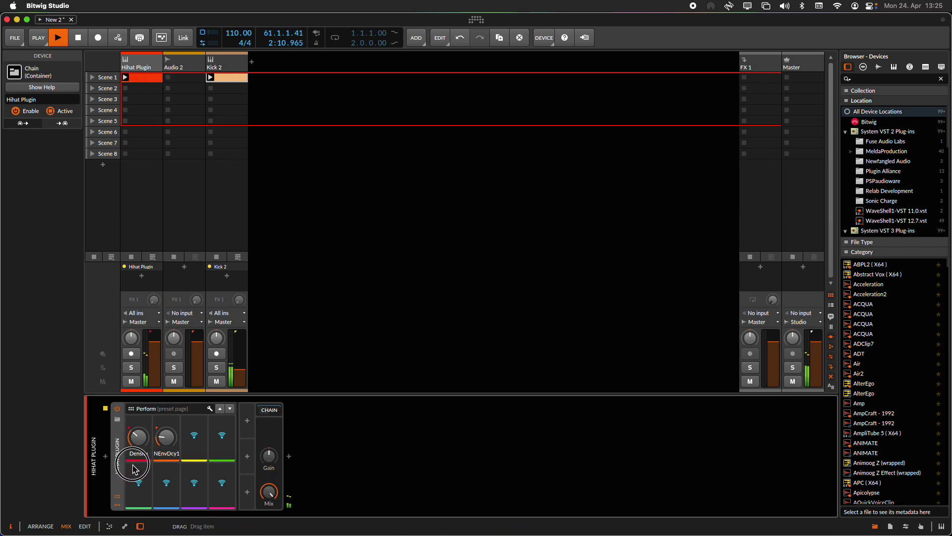
Stop the Kick 2 clip and sweep the Hihat Plugin's Density and NEnvDcy1 knobs to audition the hi-hat alone.
click(212, 93)
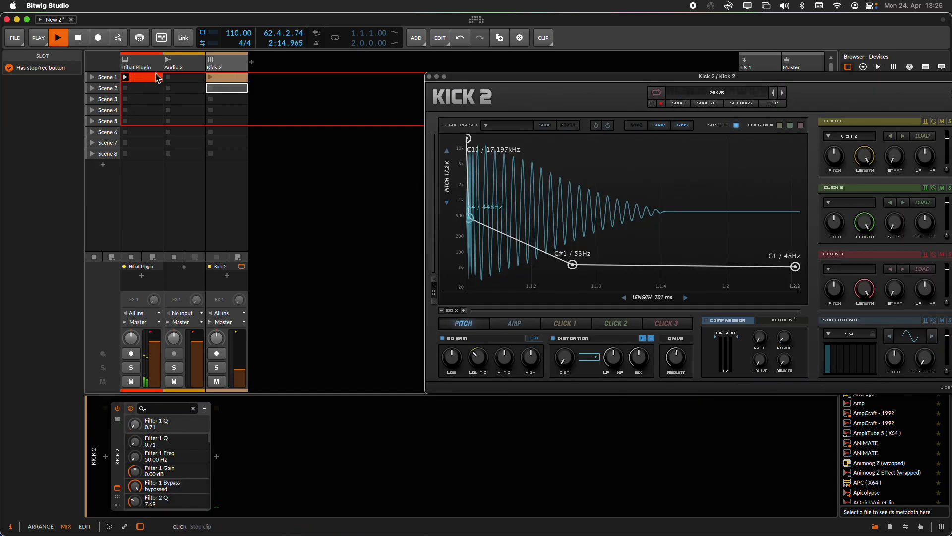
click(164, 53)
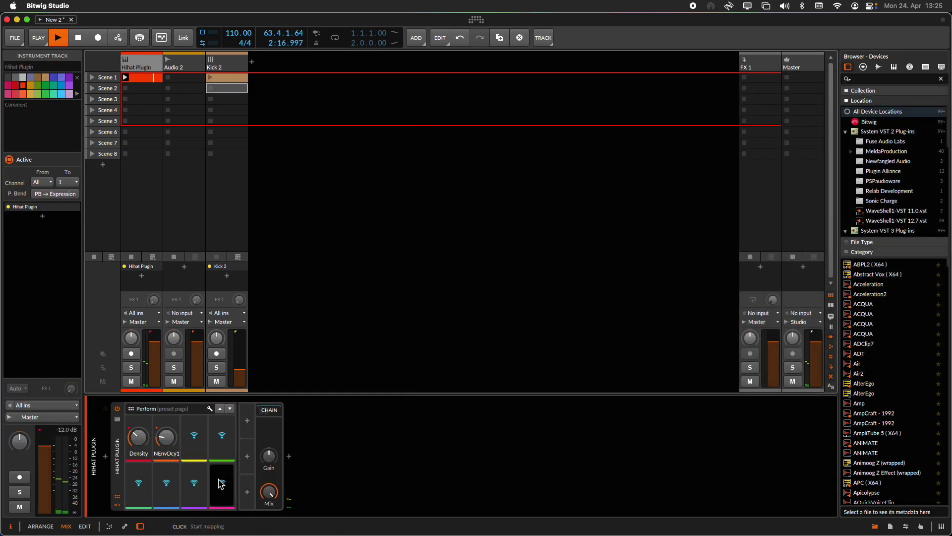
drag(174, 436, 165, 445)
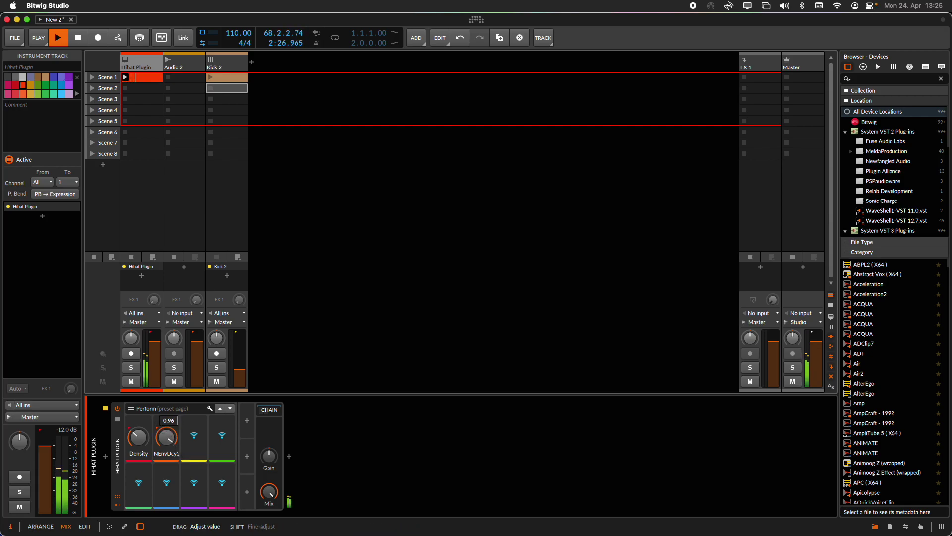
drag(166, 445, 166, 445)
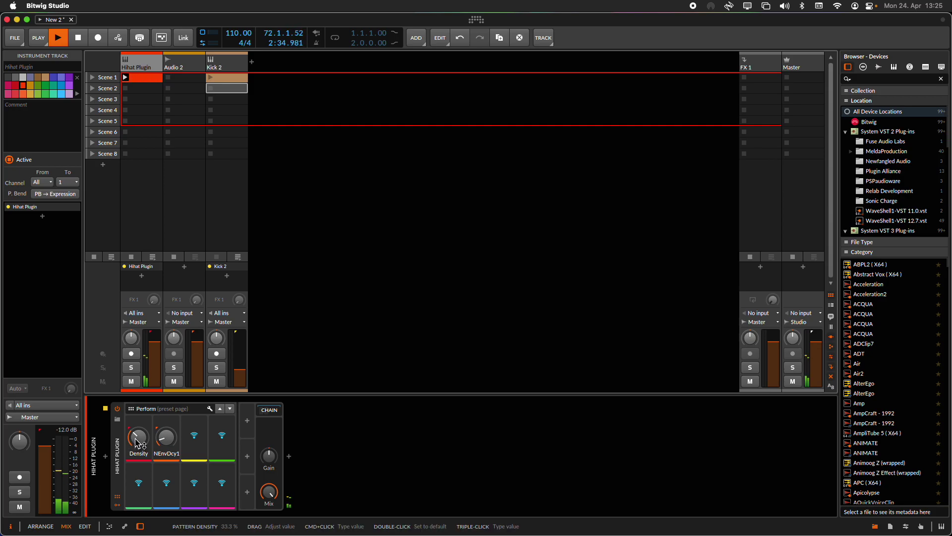
drag(136, 443, 137, 442)
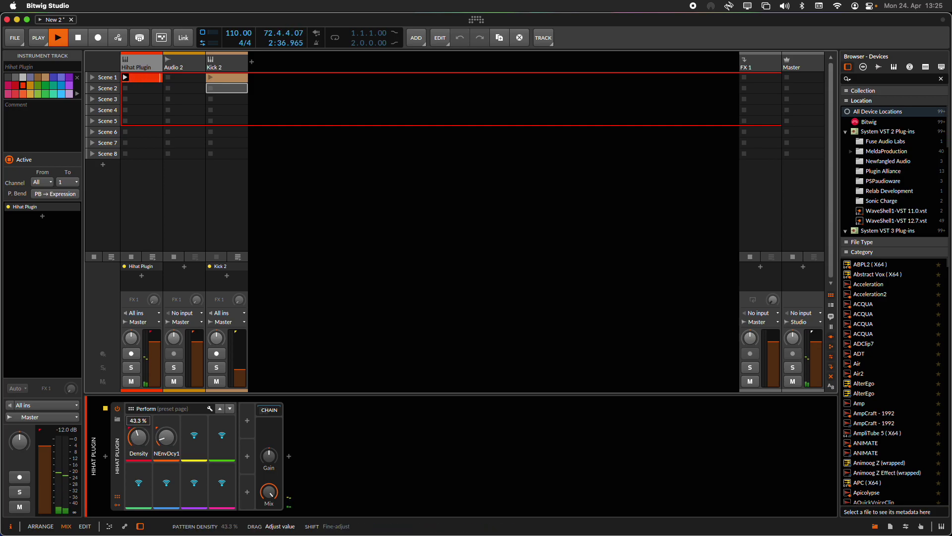
drag(137, 443, 166, 437)
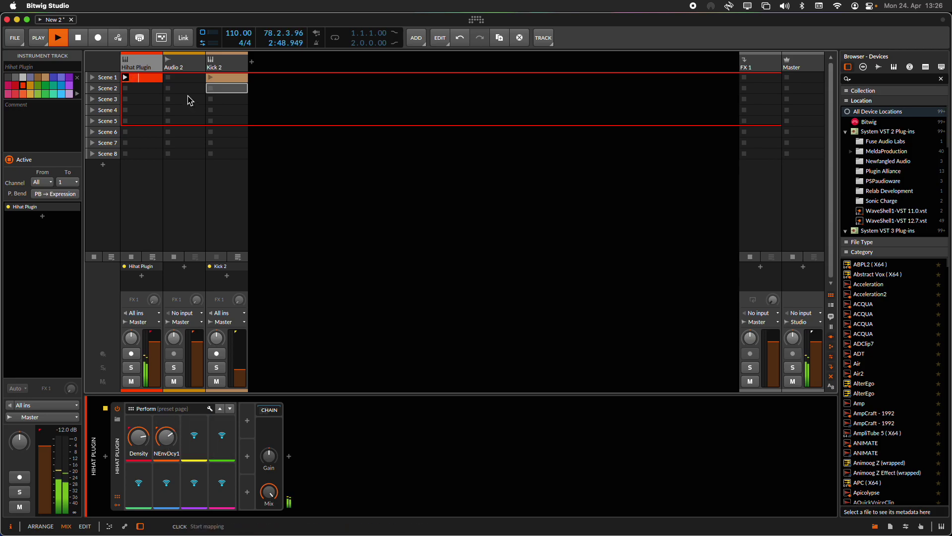
Relaunch the Kick 2 clip and turn the Hihat Plugin's Density down to about 35.3 % and NEnvDcy1 to about 33.50.
click(210, 78)
drag(149, 443, 138, 438)
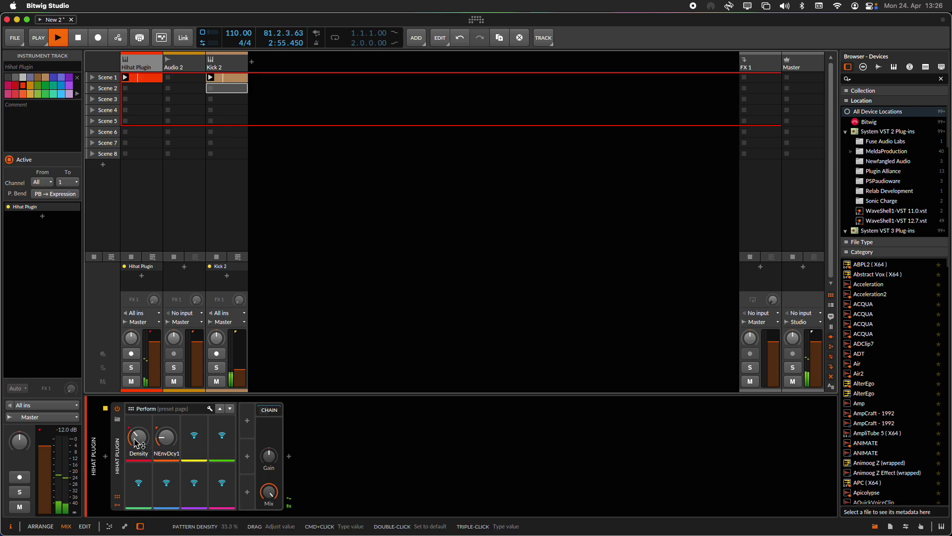
Expand the Chain, set the Note Repeats rotation to -3.00 % and map the third Perform knob to Rotate.
click(271, 410)
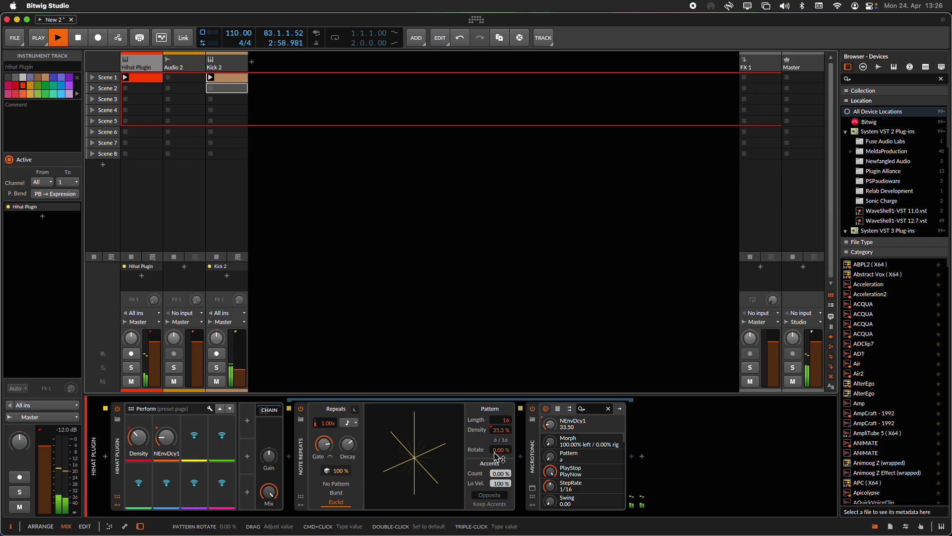
scroll(496, 457, down, 3)
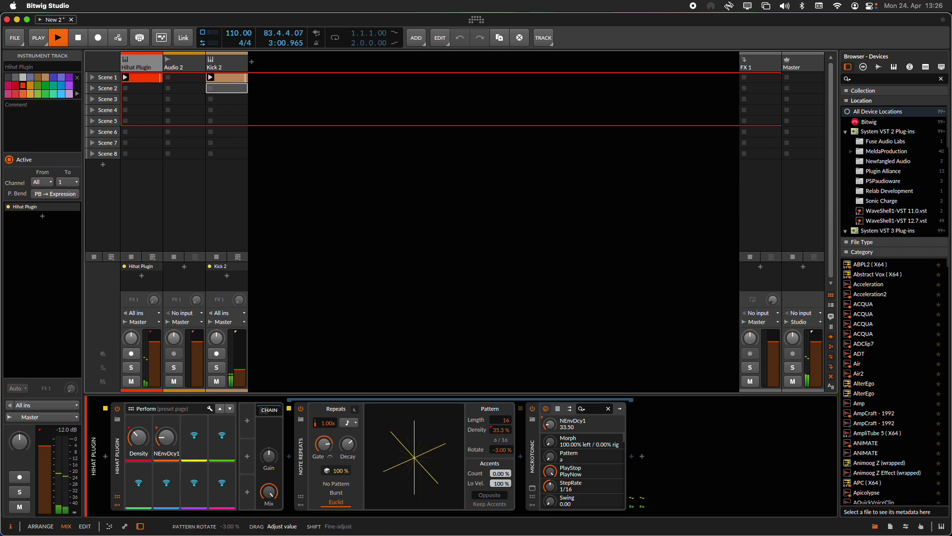
click(194, 435)
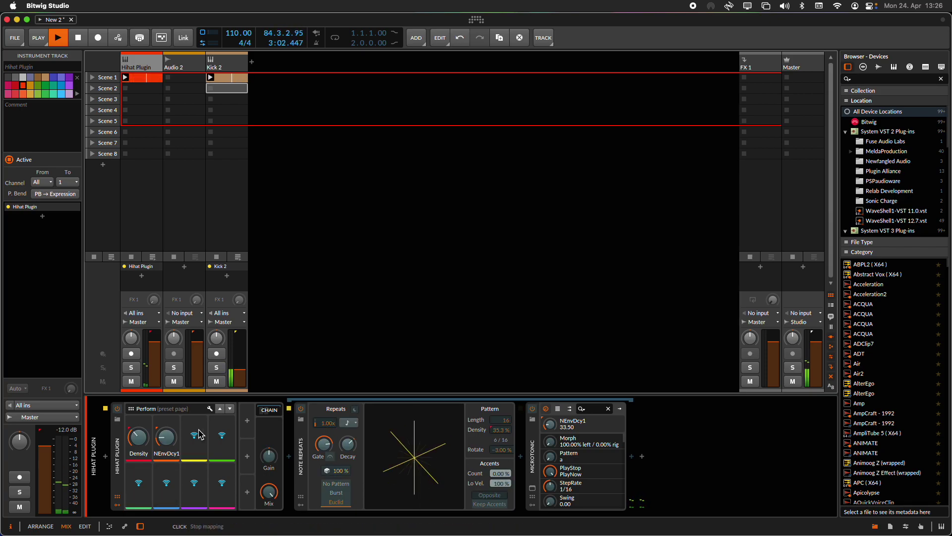
click(494, 454)
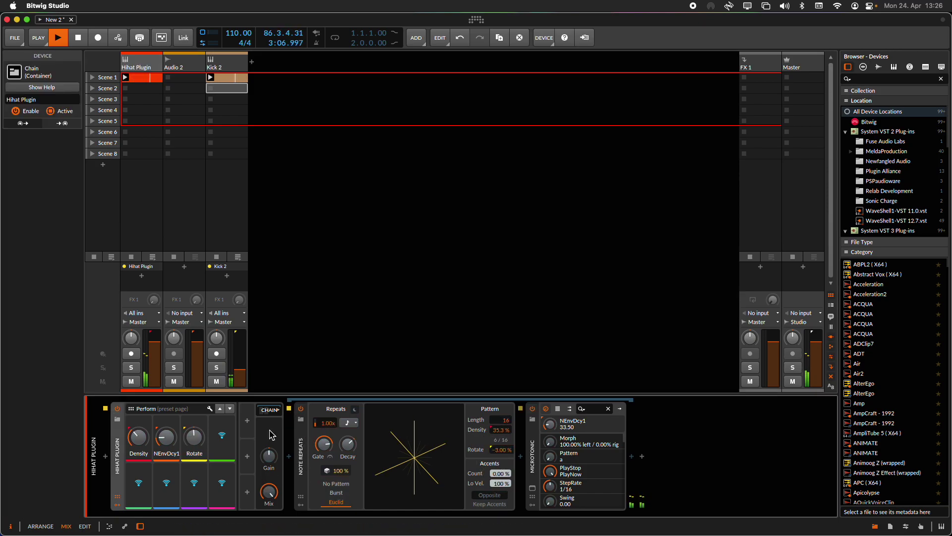
Collapse the Chain's nested devices, turn up the mapped Rotate knob and raise Density to about 64.8 %.
click(270, 411)
drag(194, 437, 194, 451)
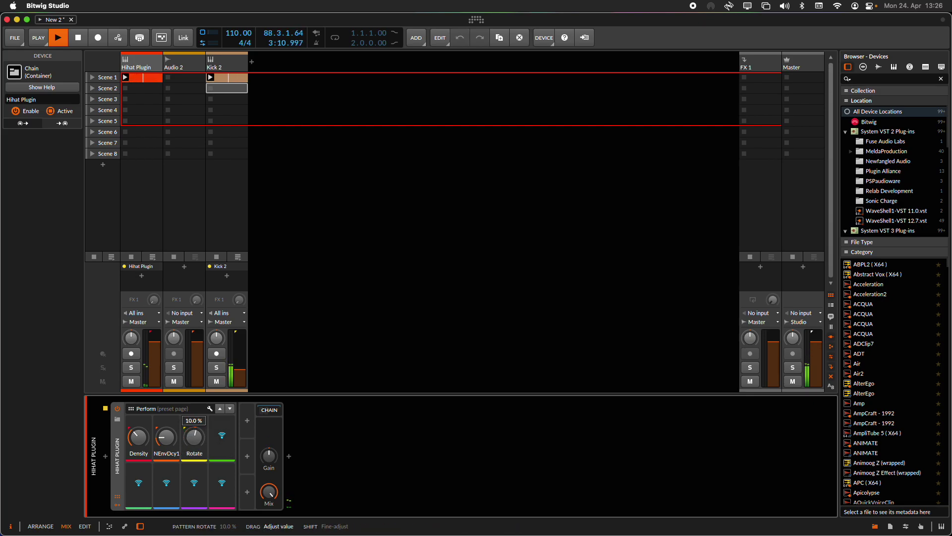
drag(138, 437, 139, 430)
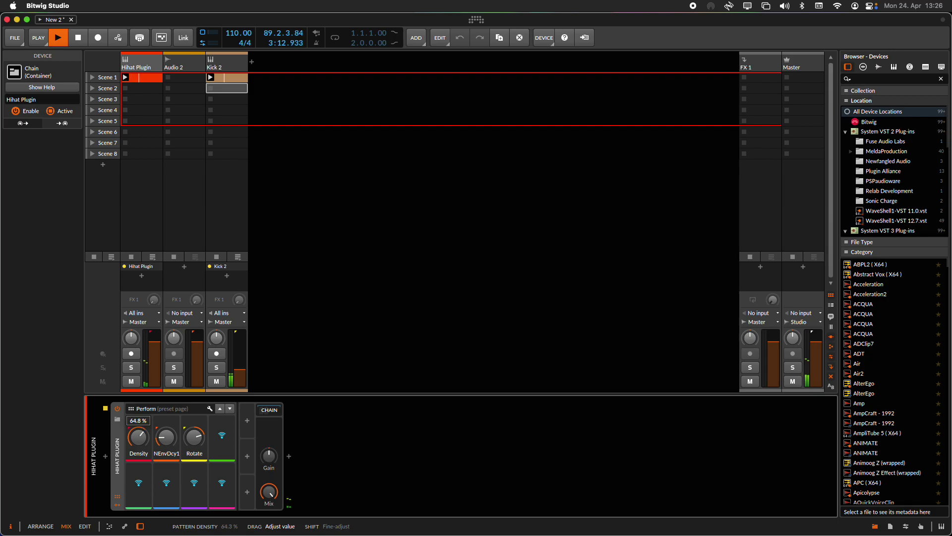
Adjust the mapped knobs to about 29.0 % Rotate and 76.8 % Density, and expand the Chain's nested devices.
drag(194, 439, 194, 449)
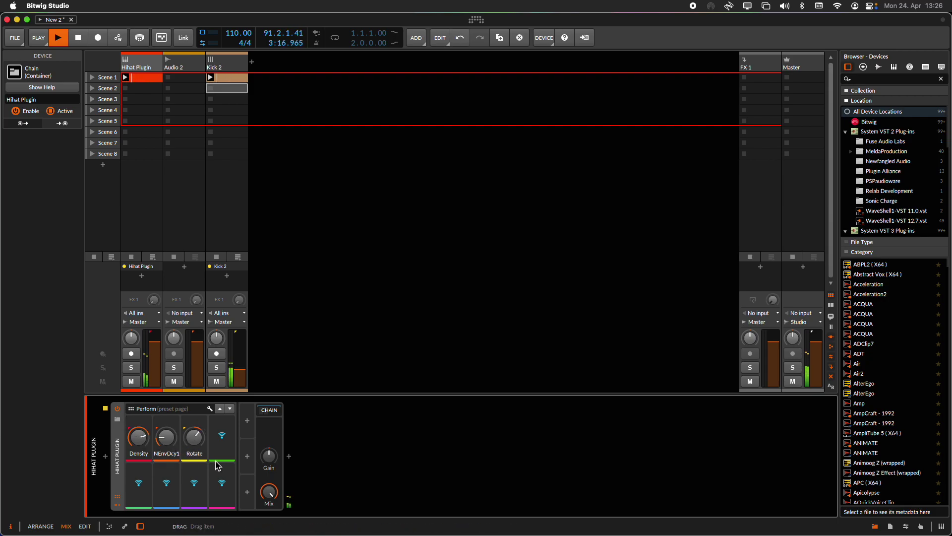
click(270, 410)
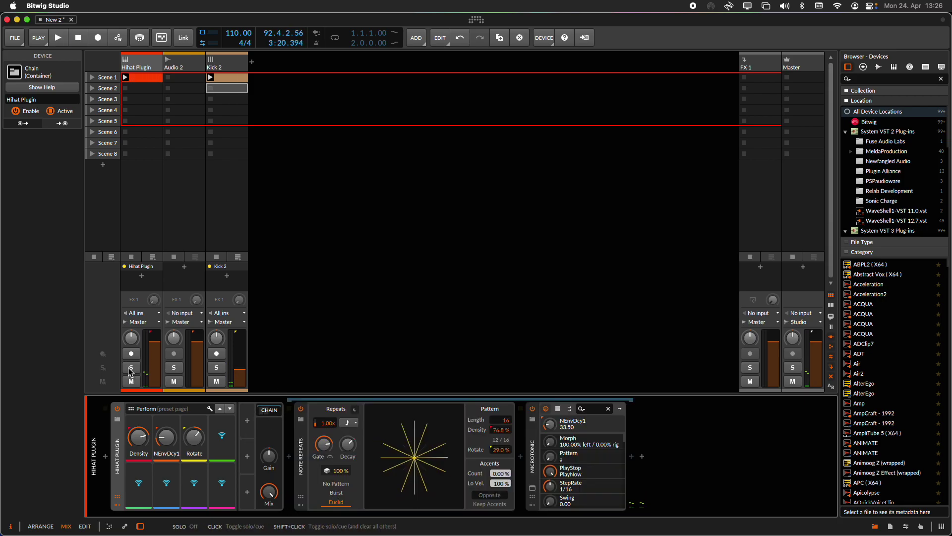
Open the Microtonic editor and set its noise velocity to about 64.55 and modulation velocity to about 92.26.
click(532, 487)
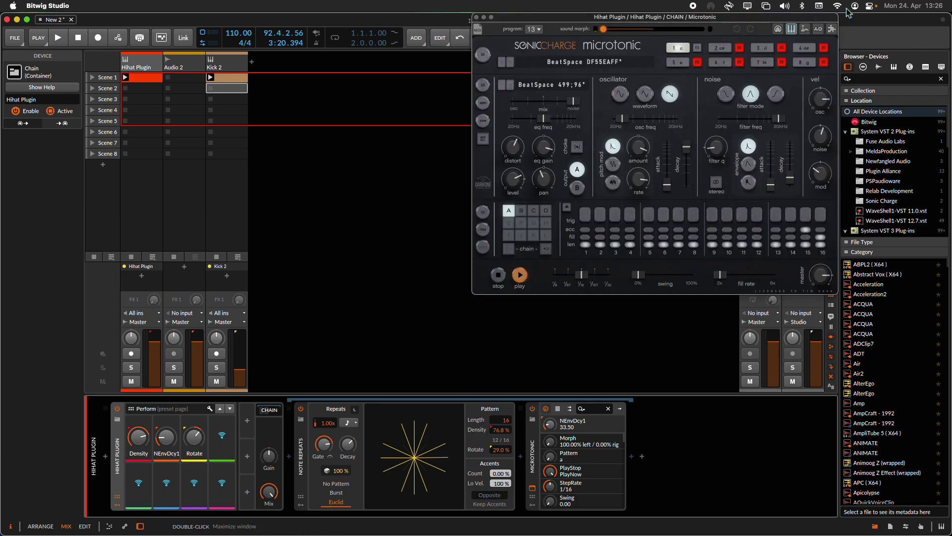
mouse_move(821, 134)
mouse_down()
mouse_move(811, 176)
mouse_move(815, 136)
mouse_move(816, 150)
mouse_up()
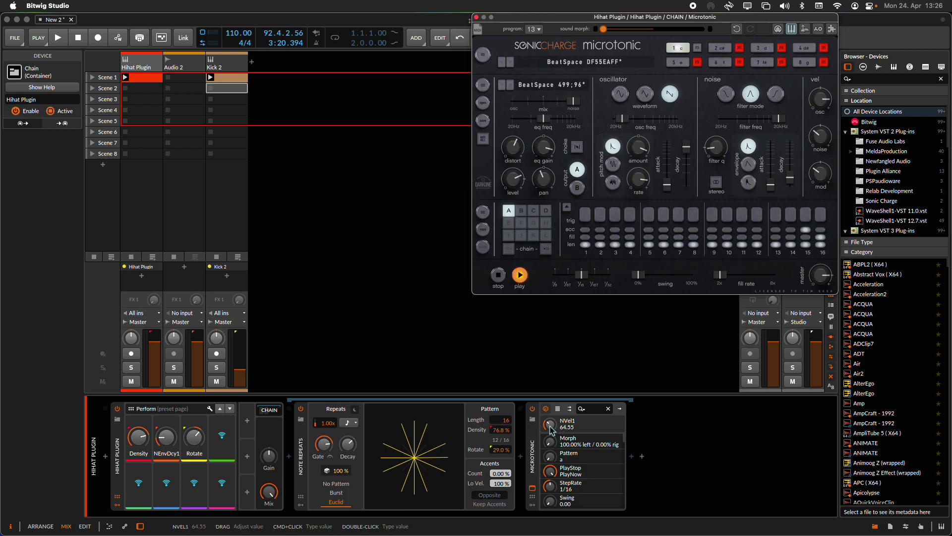
click(821, 173)
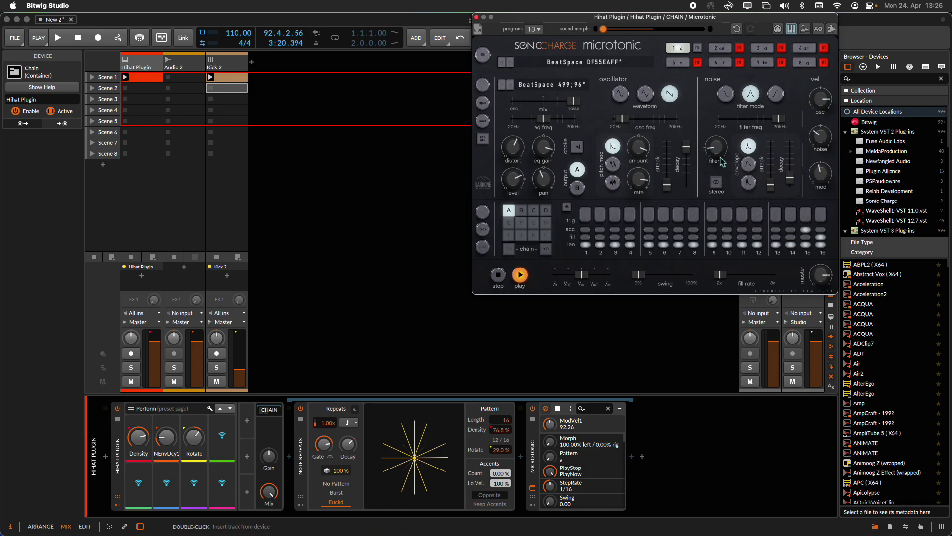
Set Microtonic's oscillator/noise mix to about 38.02 / 61.98 and map the fourth Perform knob to Mix1.
drag(573, 103, 551, 102)
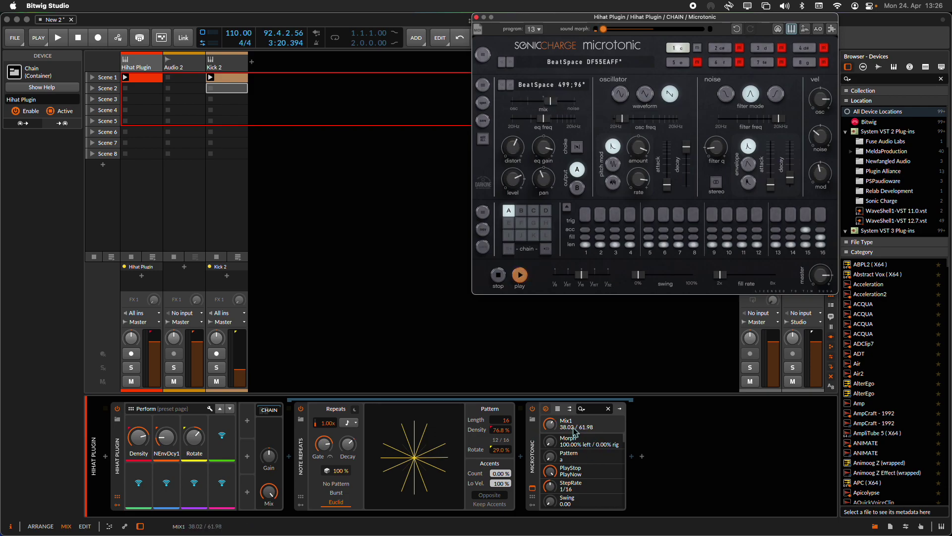
click(217, 444)
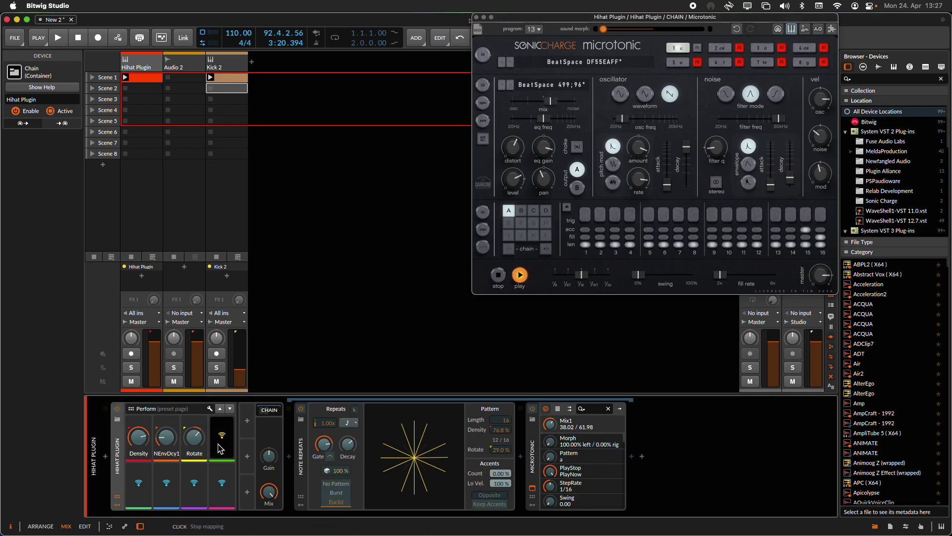
click(550, 425)
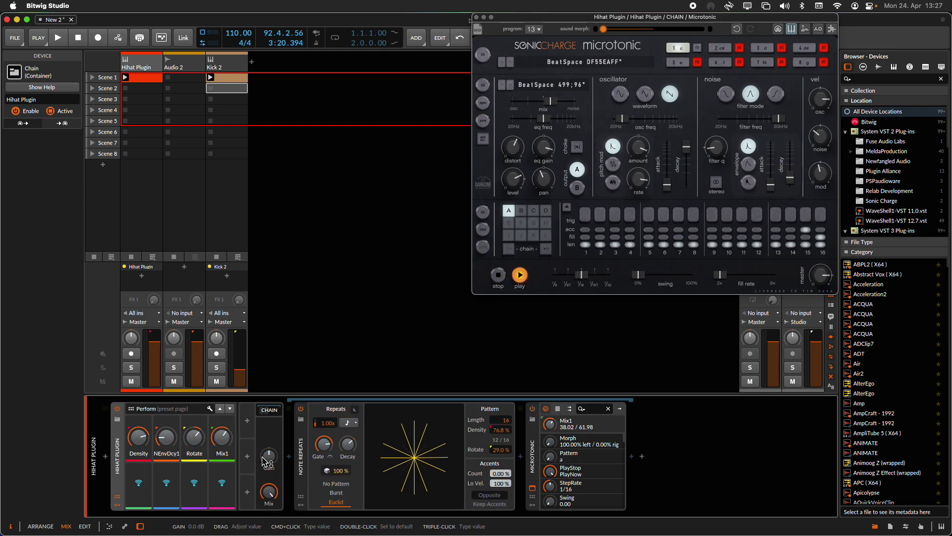
Turn the mapped Mix1 knob to about 0.50 / 99.50 and briefly play the project to audition it.
drag(213, 443, 208, 426)
key(space)
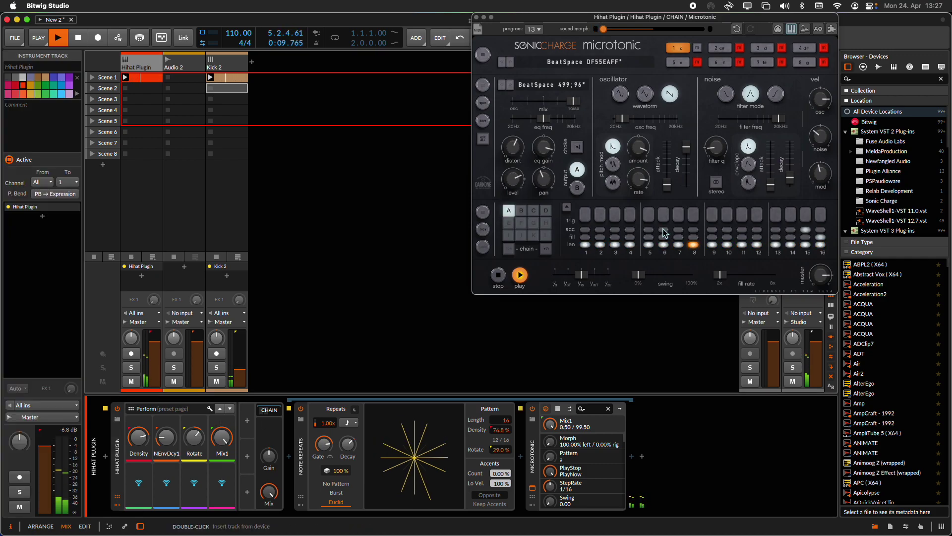
key(space)
Set Microtonic's mix fully to a sine oscillator with about 68.74 ms decay and 138.45 frequency, and start playback.
drag(568, 97, 514, 104)
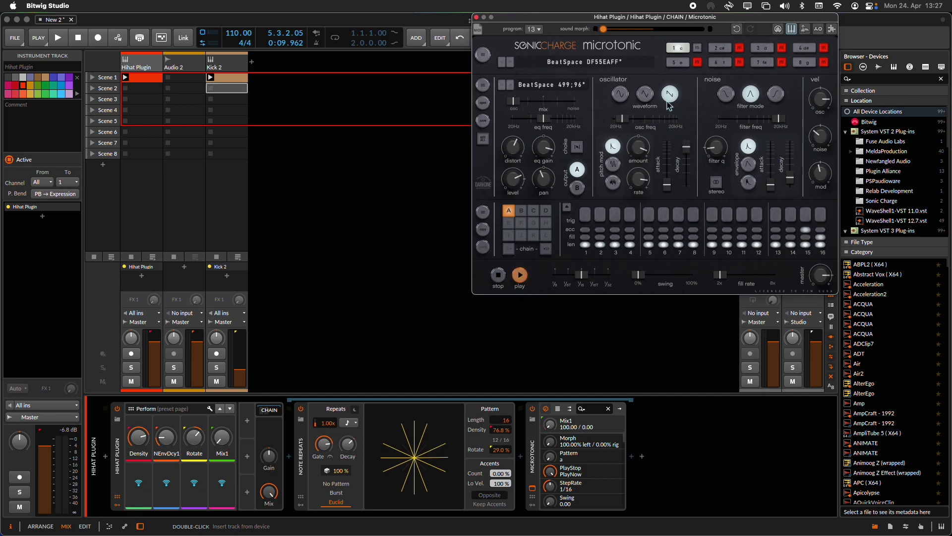
click(620, 93)
drag(686, 147, 687, 174)
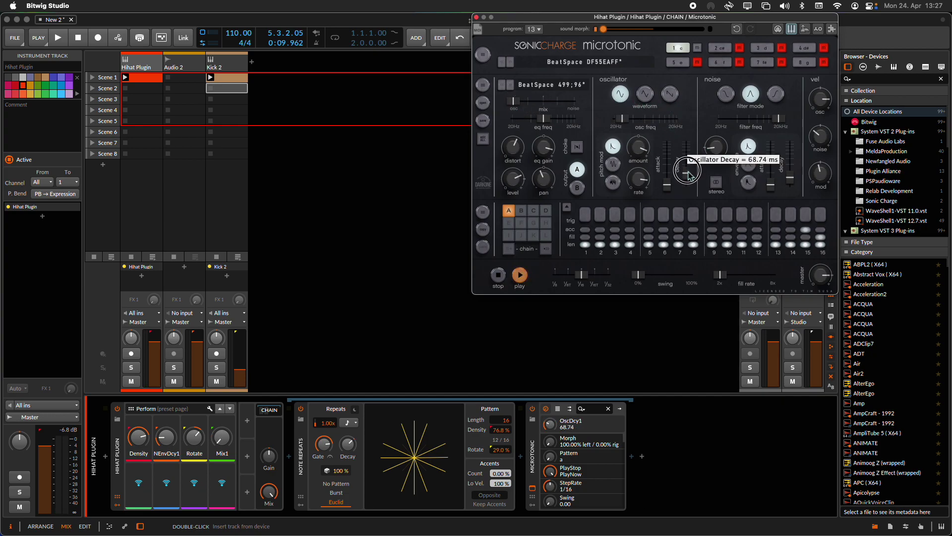
drag(630, 124, 636, 130)
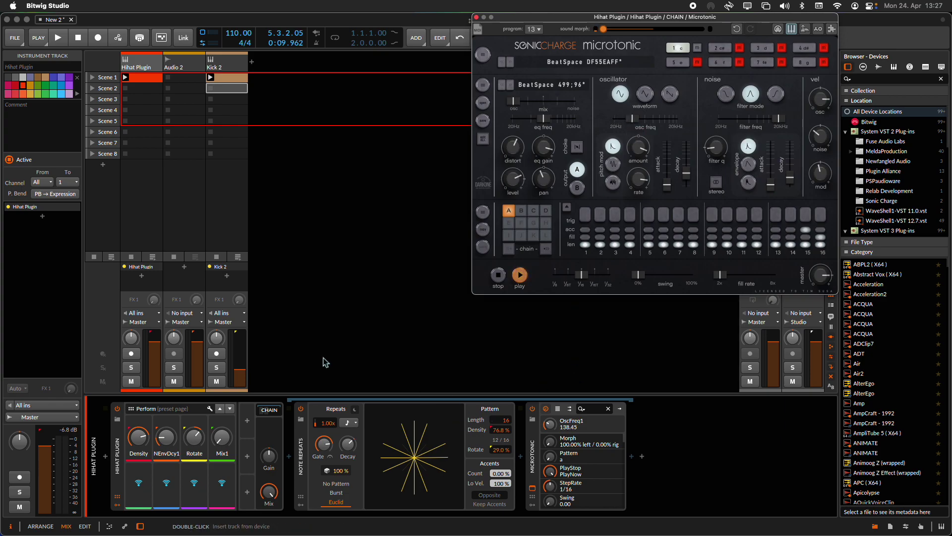
key(space)
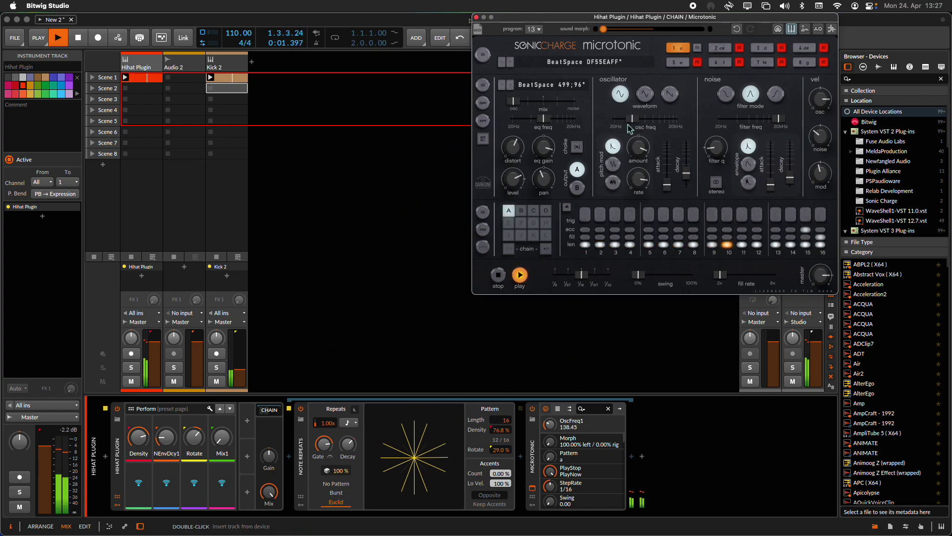
Shorten Microtonic's oscillator decay to about 14.41 and set the pitch modulation amount to about -0.16 during playback.
drag(640, 152, 642, 201)
drag(639, 148, 688, 187)
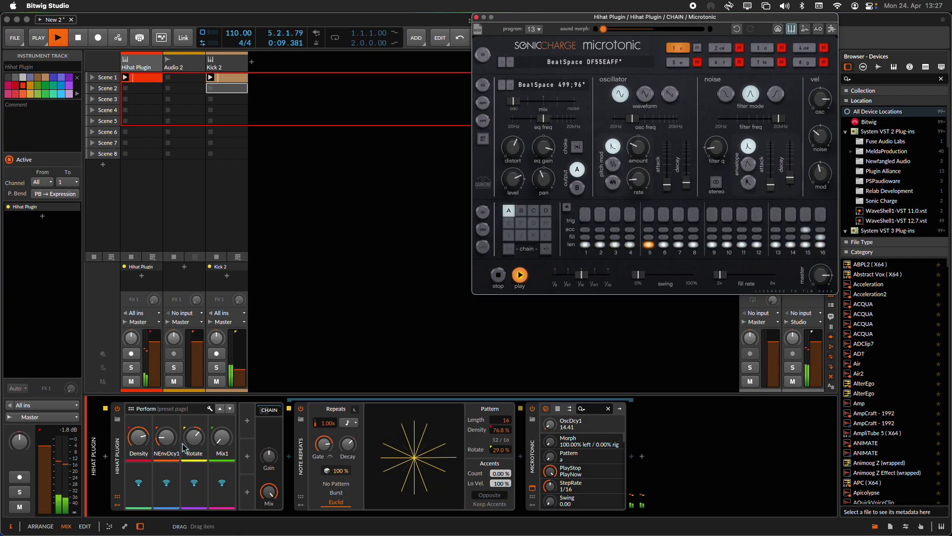
drag(639, 149, 626, 117)
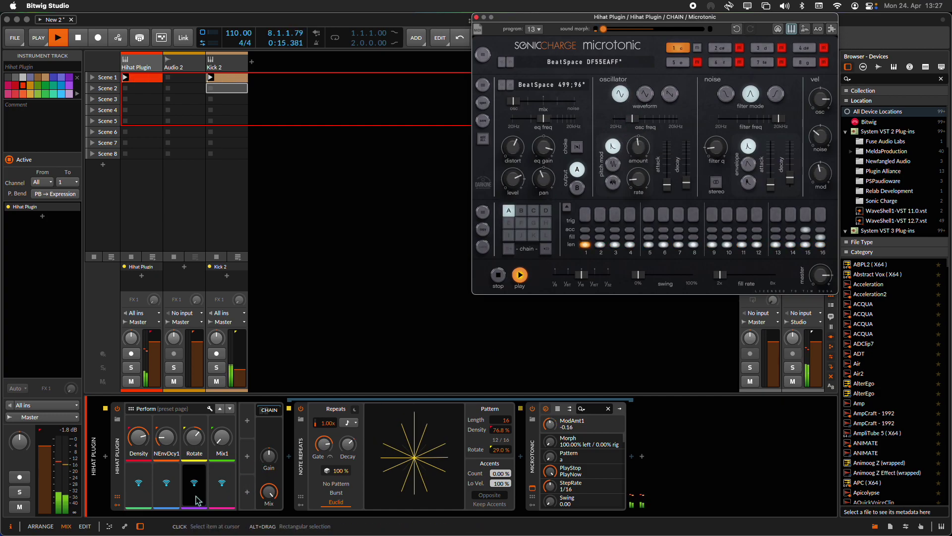
Map the fifth Perform knob of the Hihat Plugin to Microtonic's ModAmt1 and hide the Microtonic editor.
click(569, 425)
click(569, 425)
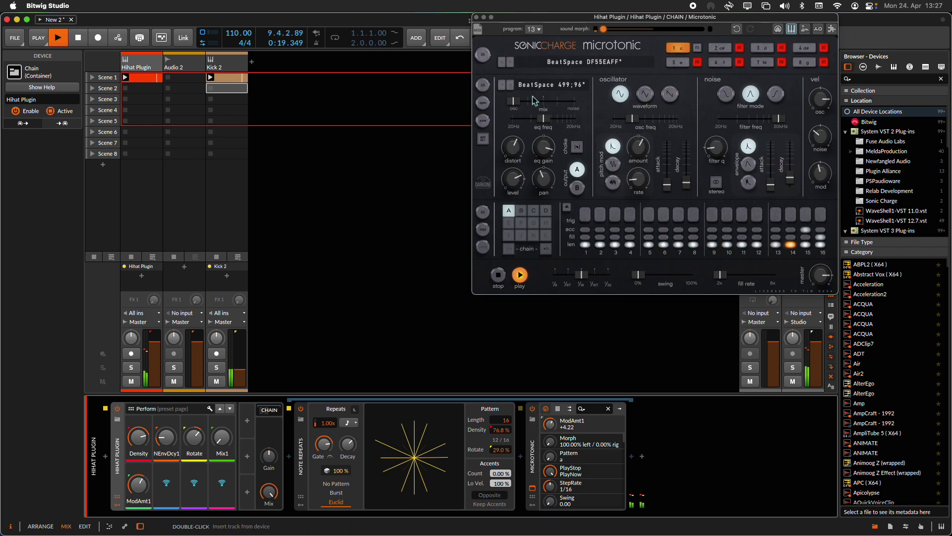
click(314, 368)
Sweep the mapped ModAmt1 knob and settle it at about -27.99, with Density at about 32.8 %.
drag(139, 484, 138, 496)
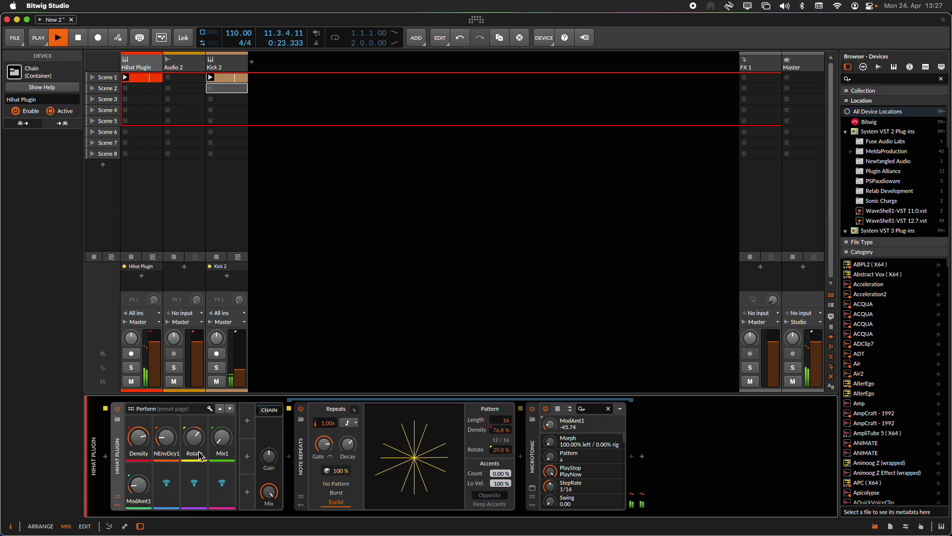
drag(138, 436, 139, 454)
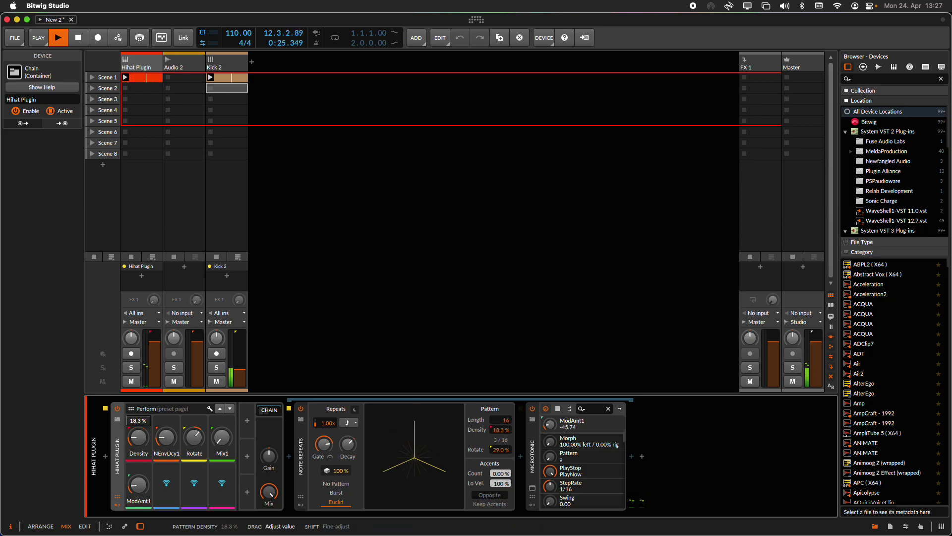
drag(139, 488, 138, 485)
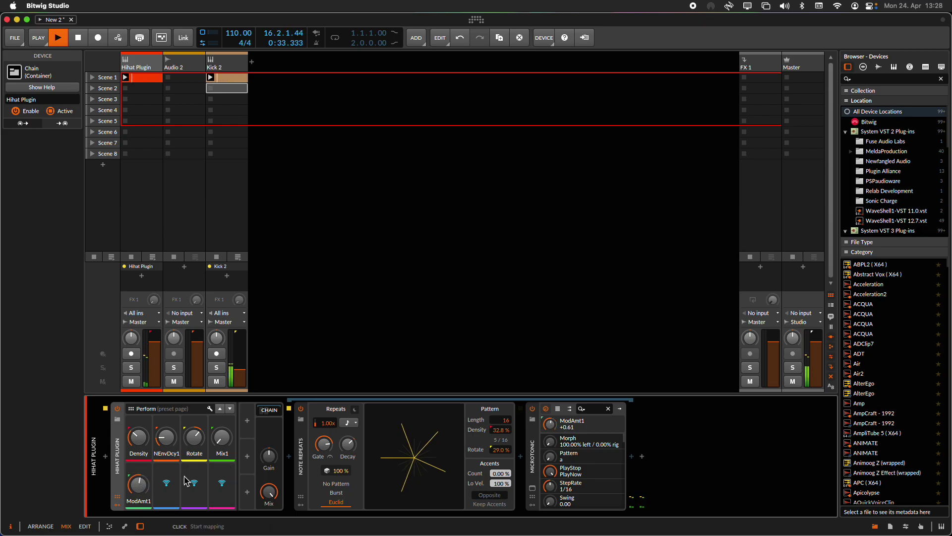
drag(138, 487, 137, 493)
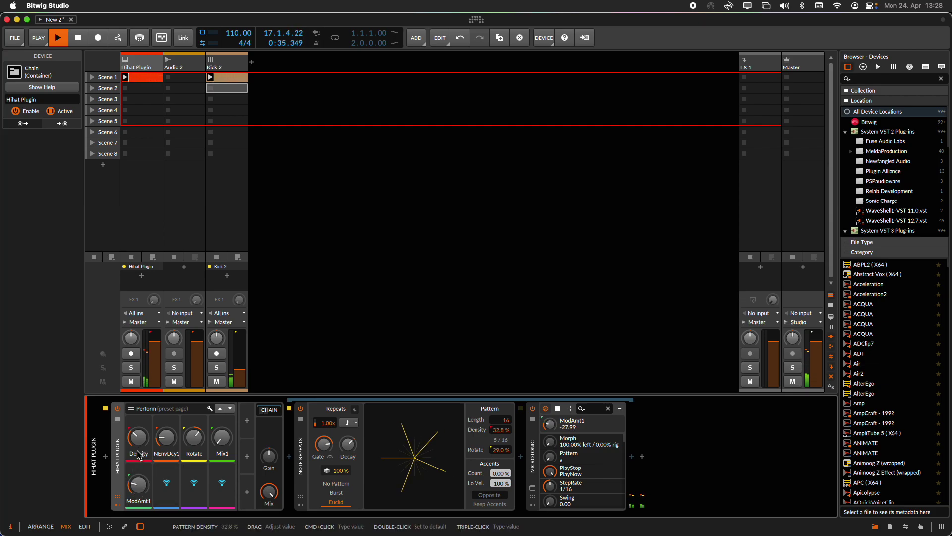